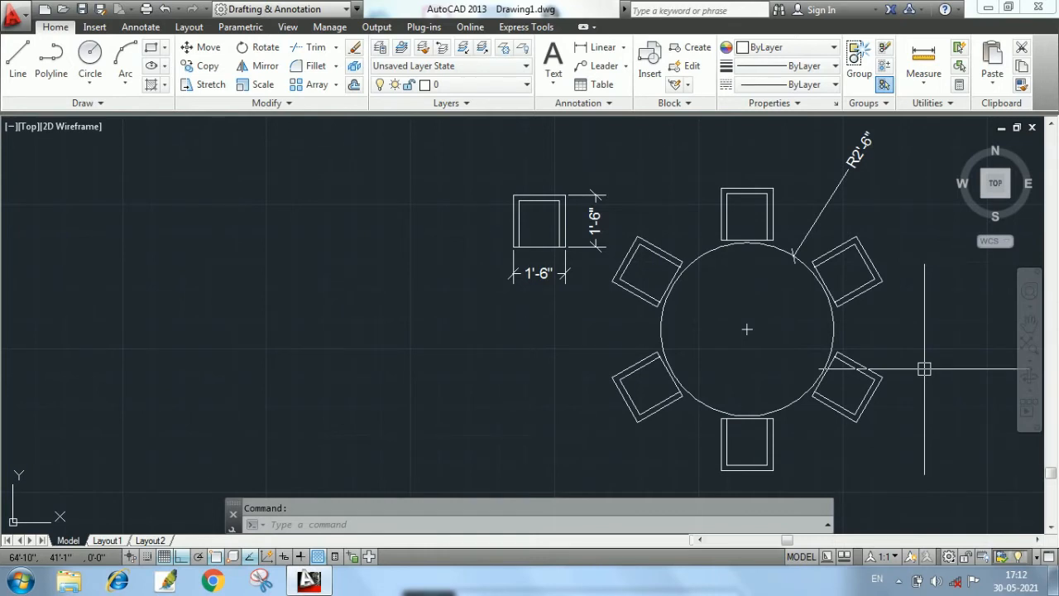
Create a new drawing from the acad template
left_click(24, 20)
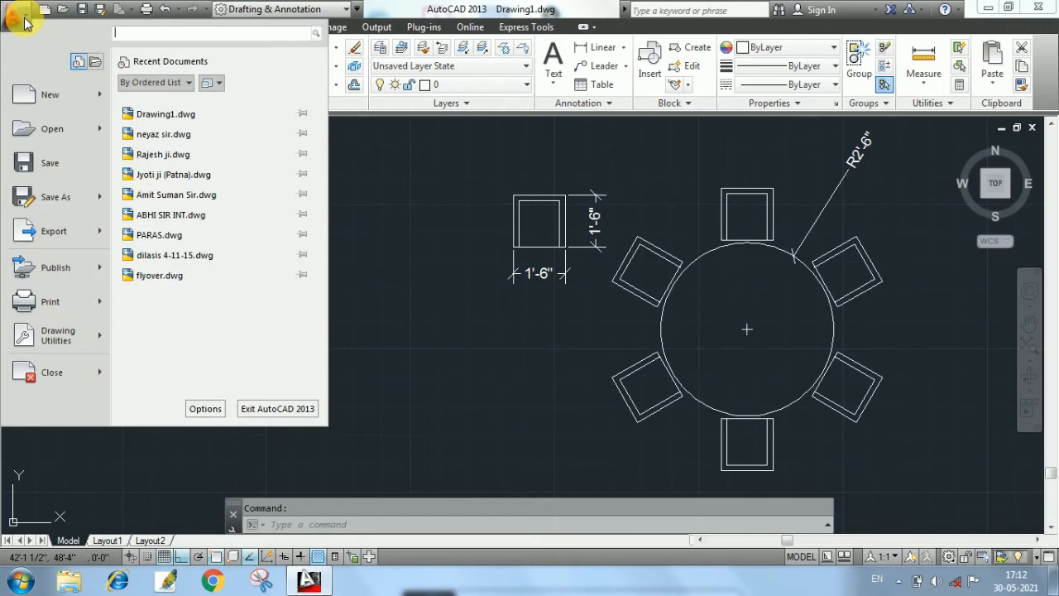
left_click(43, 99)
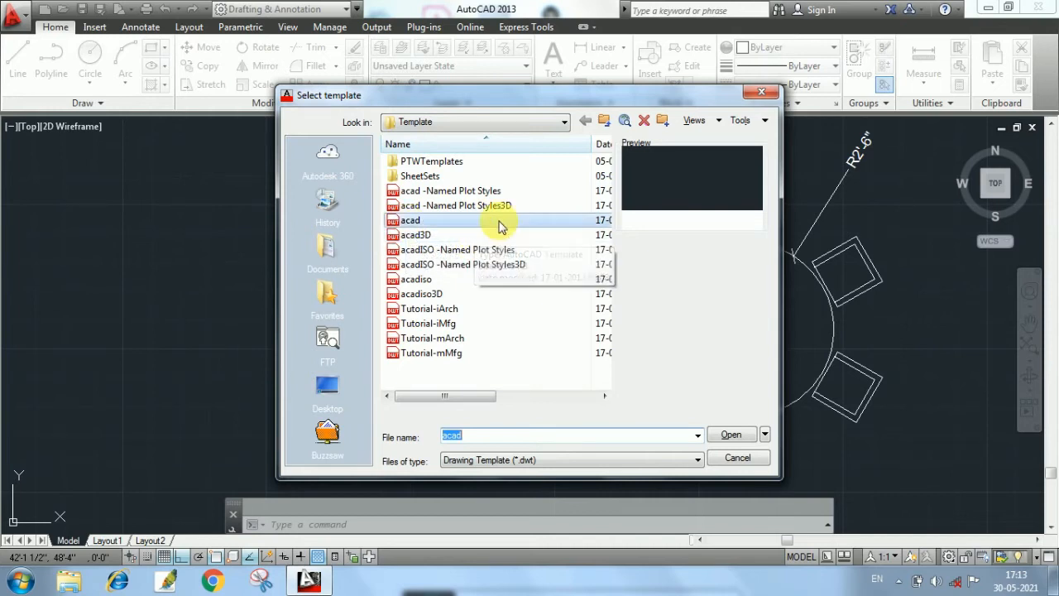
left_click(496, 220)
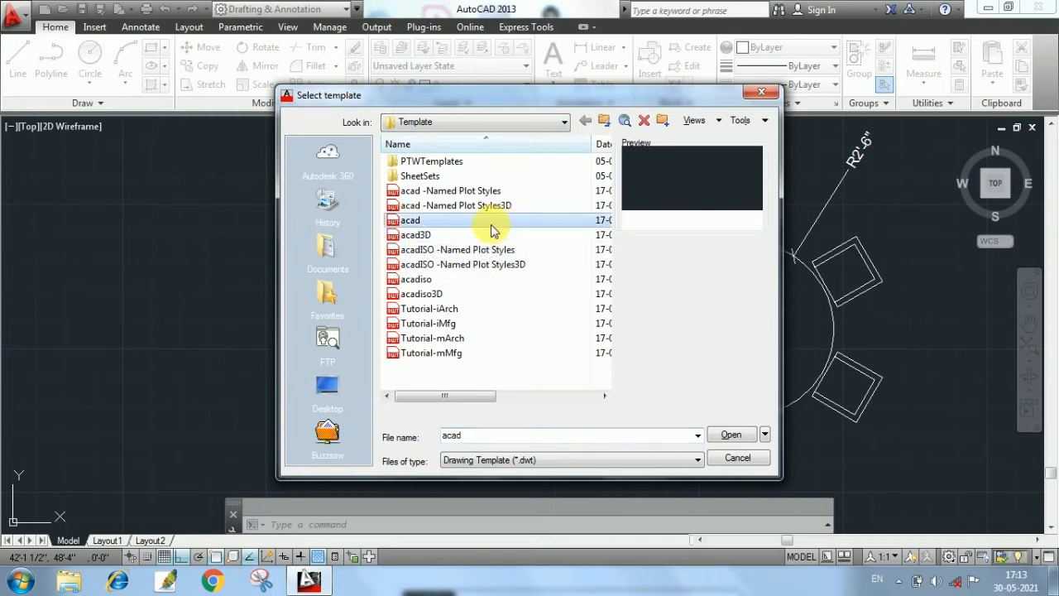
left_click(731, 436)
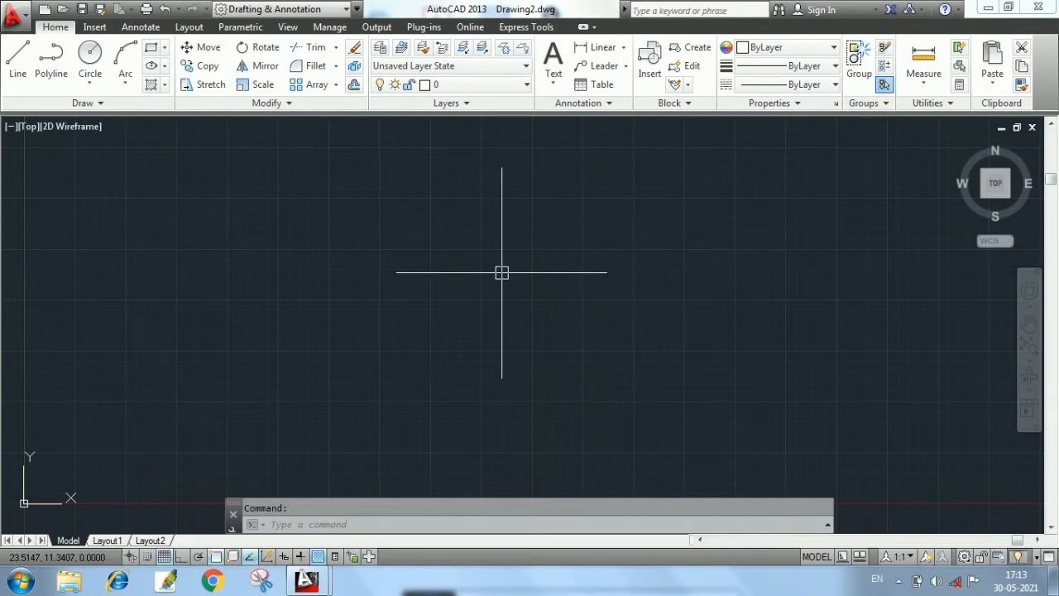
Set the drawing's length units to Architectural with a precision of 0'-0 1/2"
left_click(330, 524)
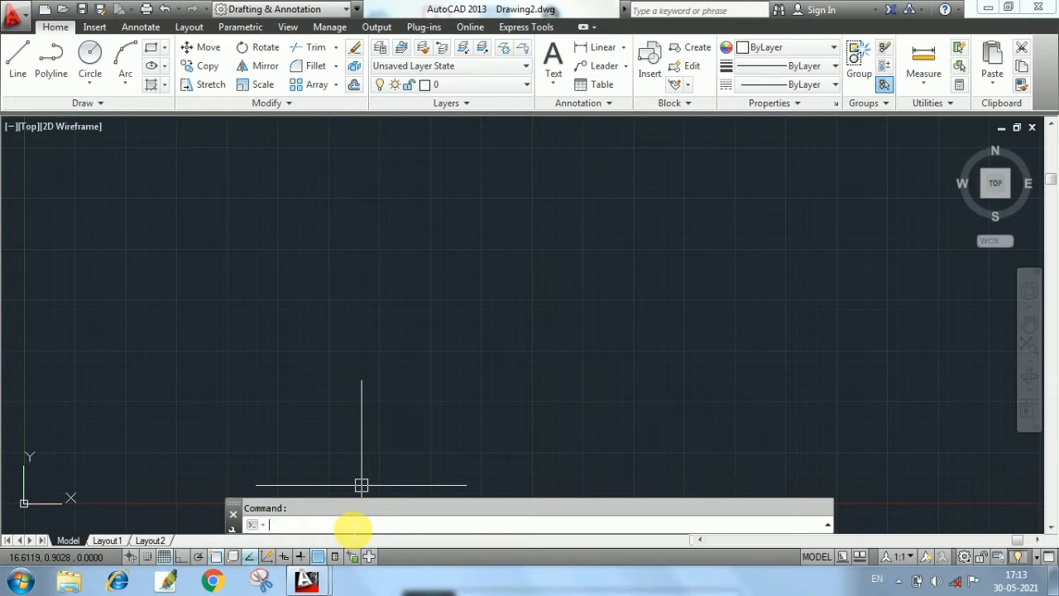
type("n")
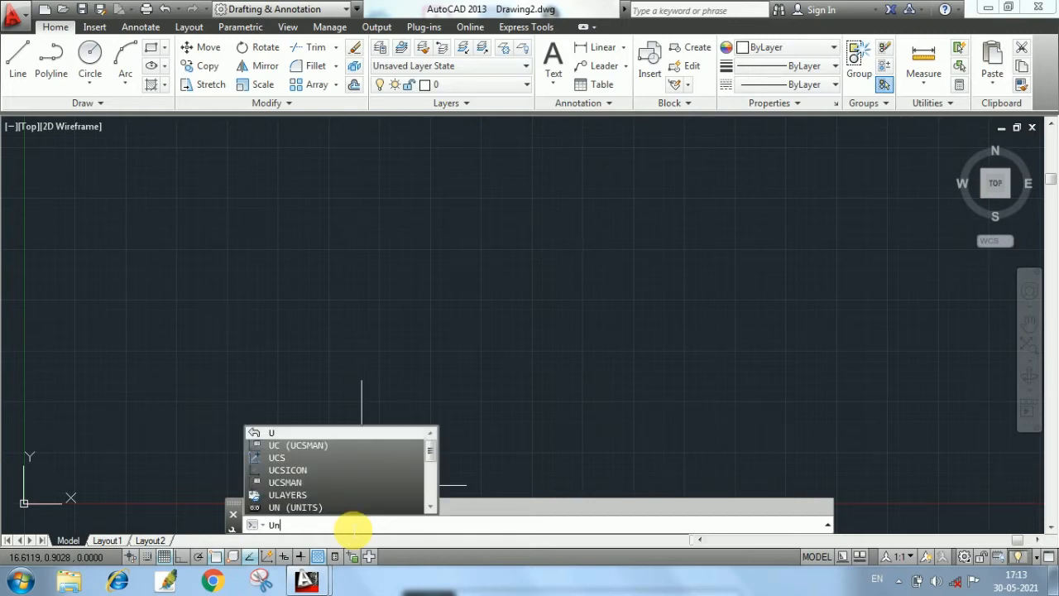
key("Return")
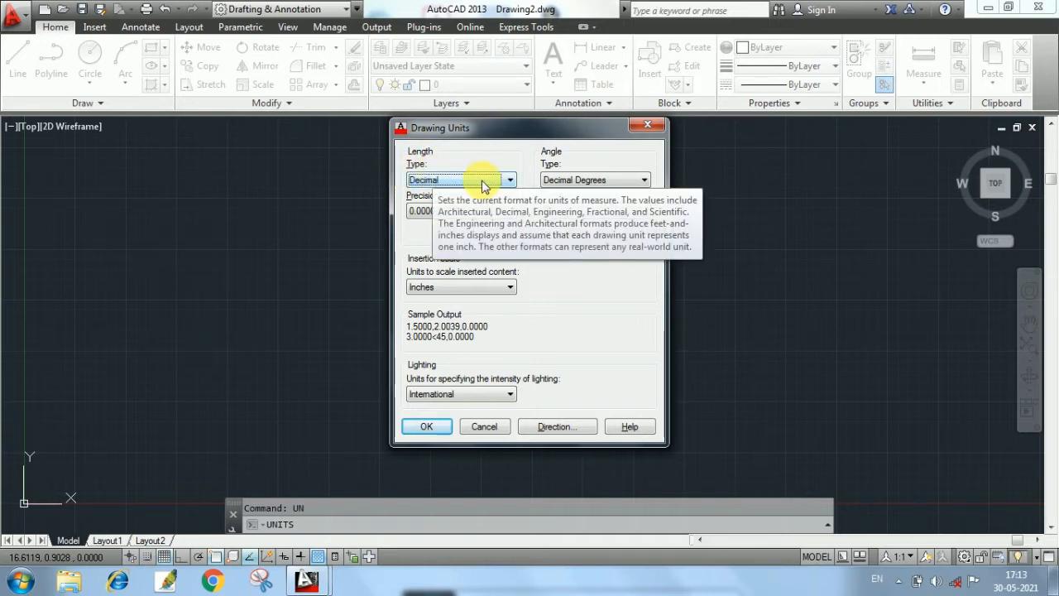
left_click(508, 184)
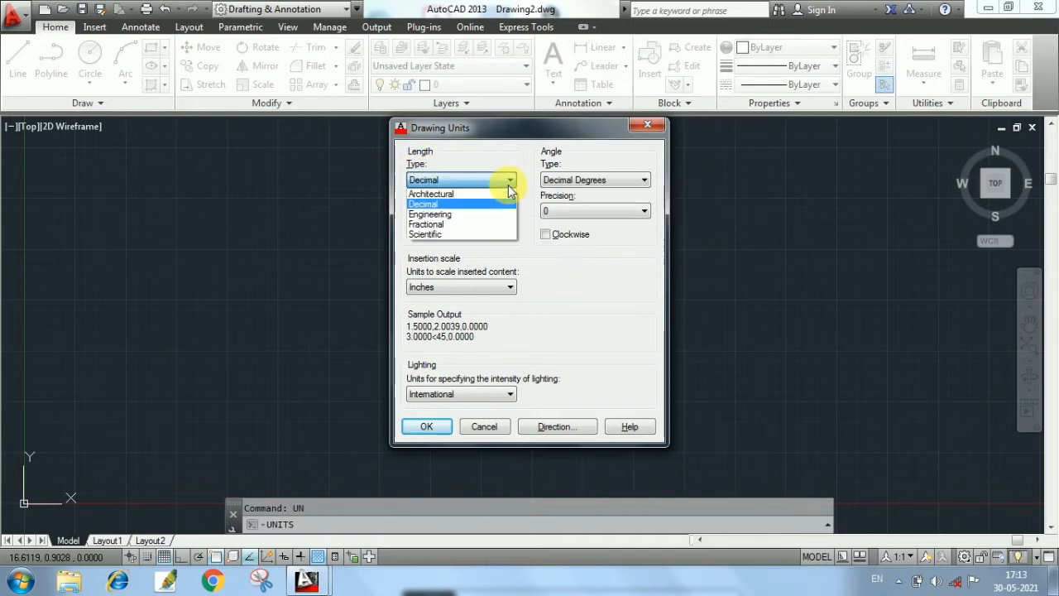
left_click(466, 193)
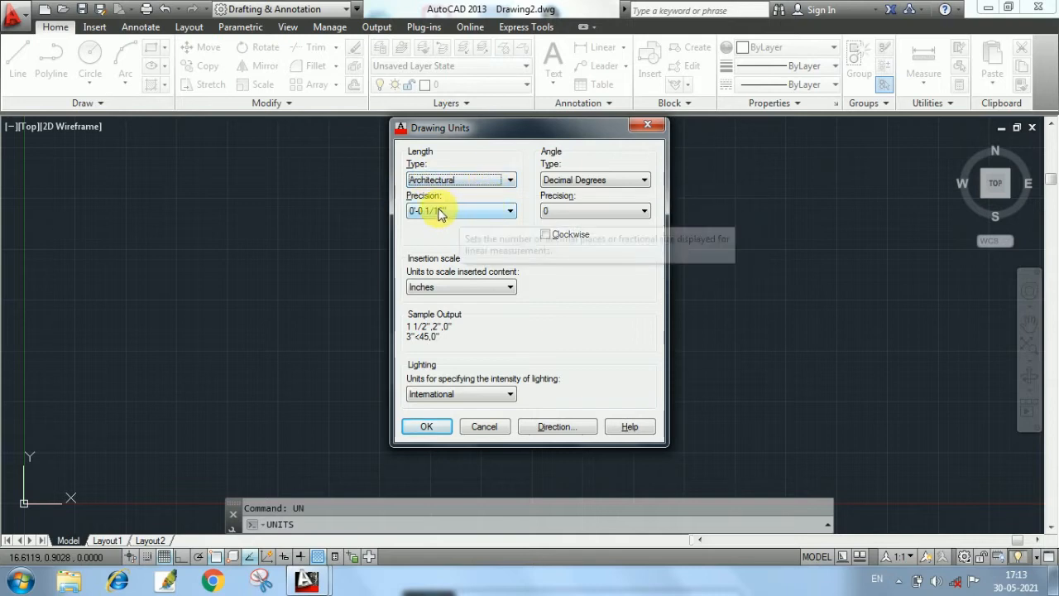
left_click(495, 212)
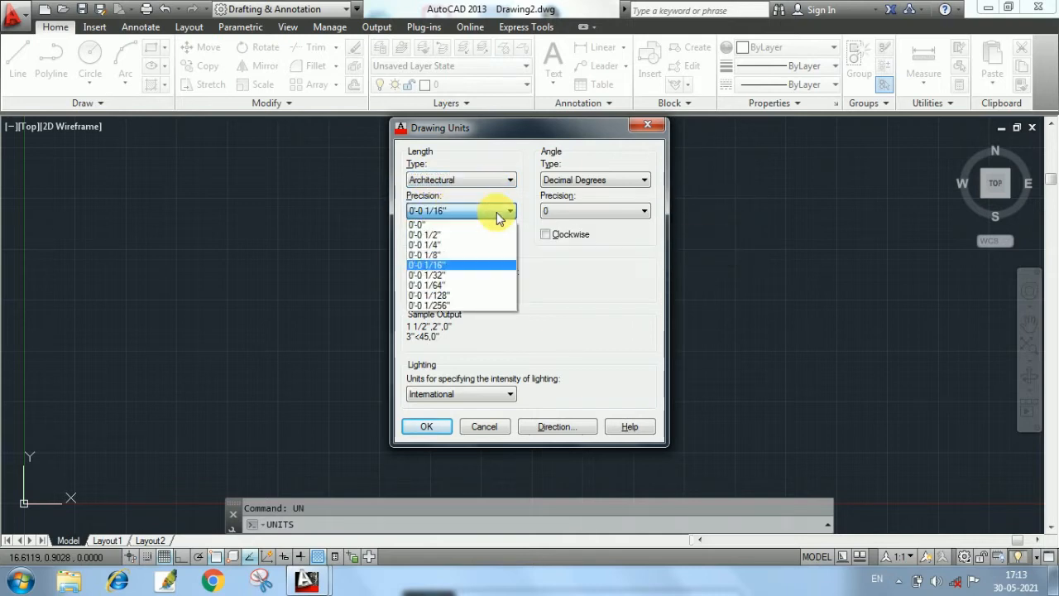
left_click(456, 236)
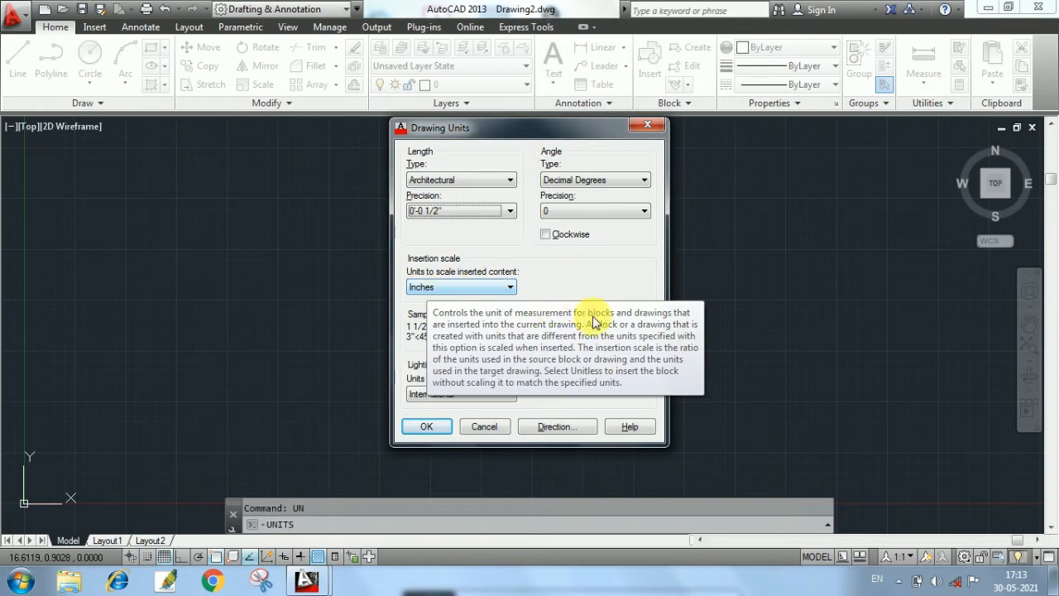
left_click(428, 426)
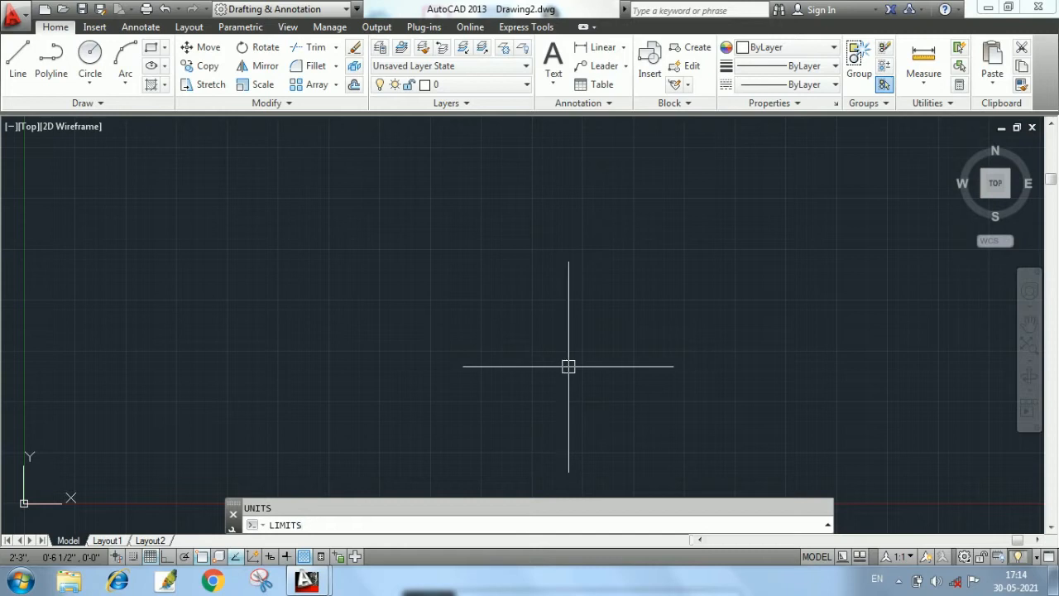
Set the model space limits with the lower left corner at 0,0 and the upper right corner at 100',75'
key("Return")
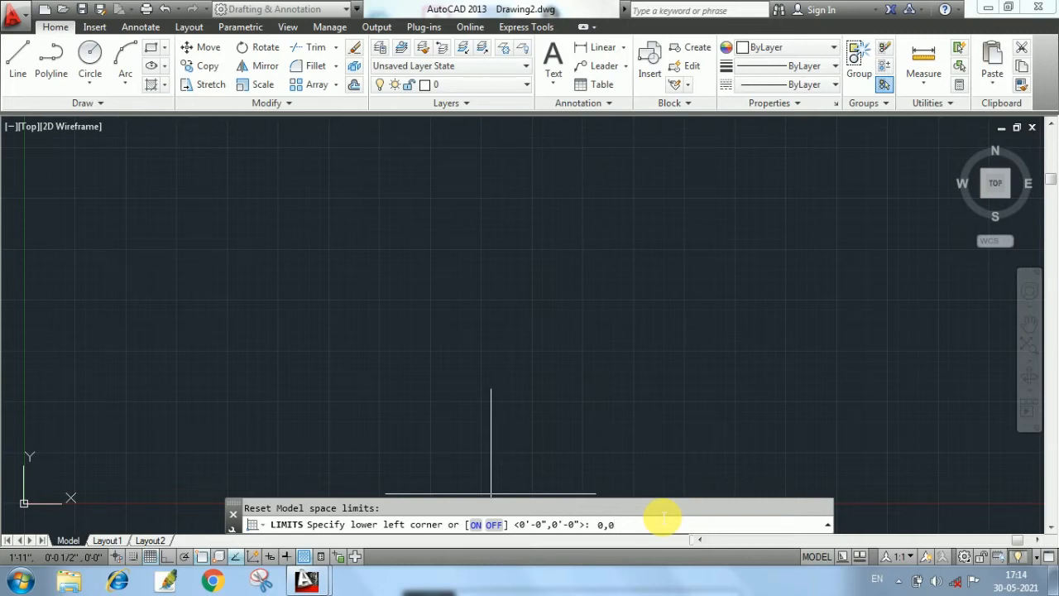
key("Return")
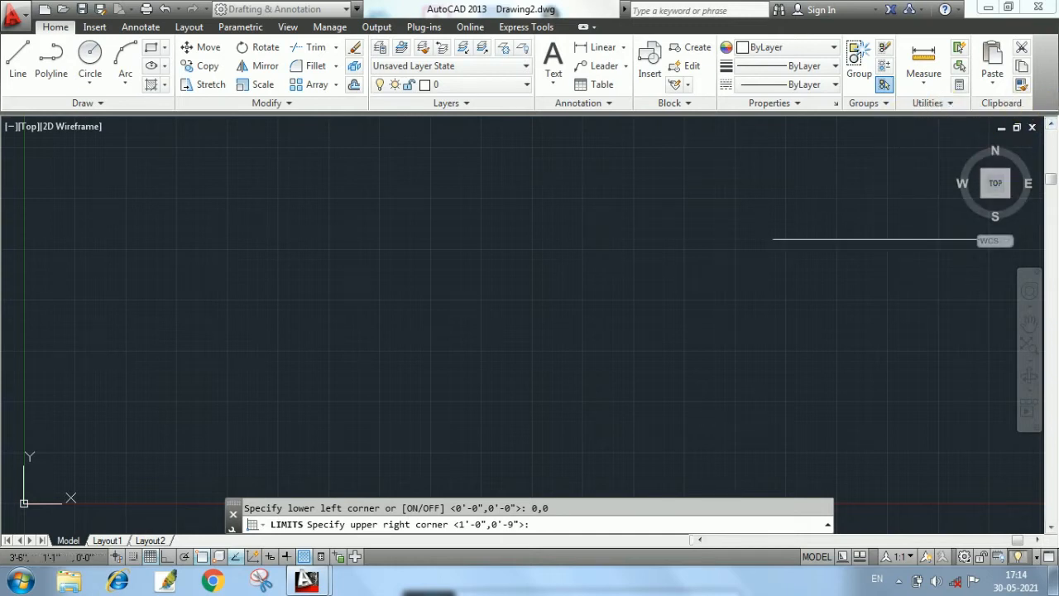
left_click(549, 531)
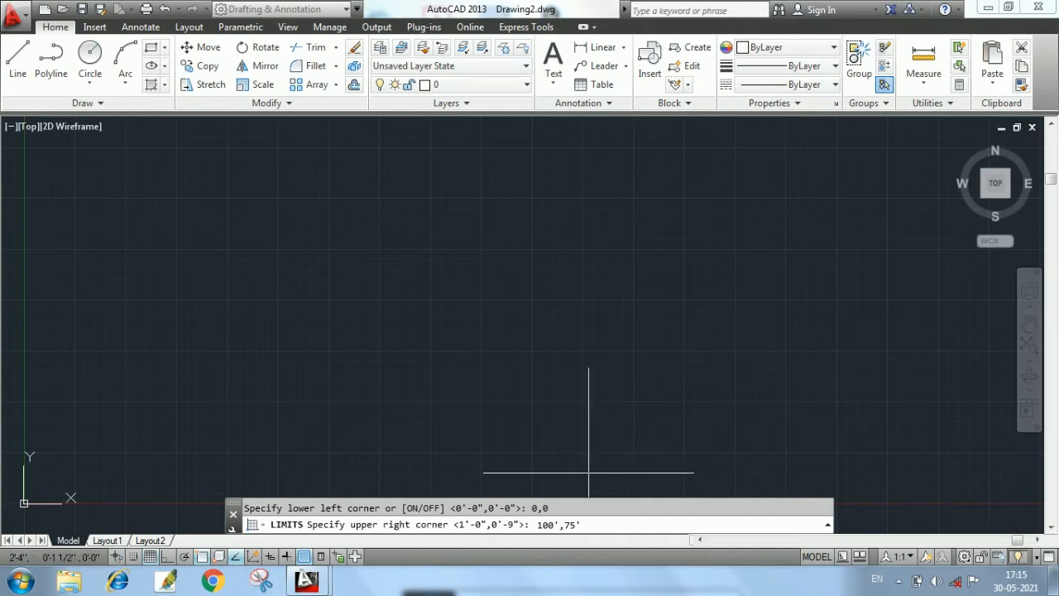
key("Return")
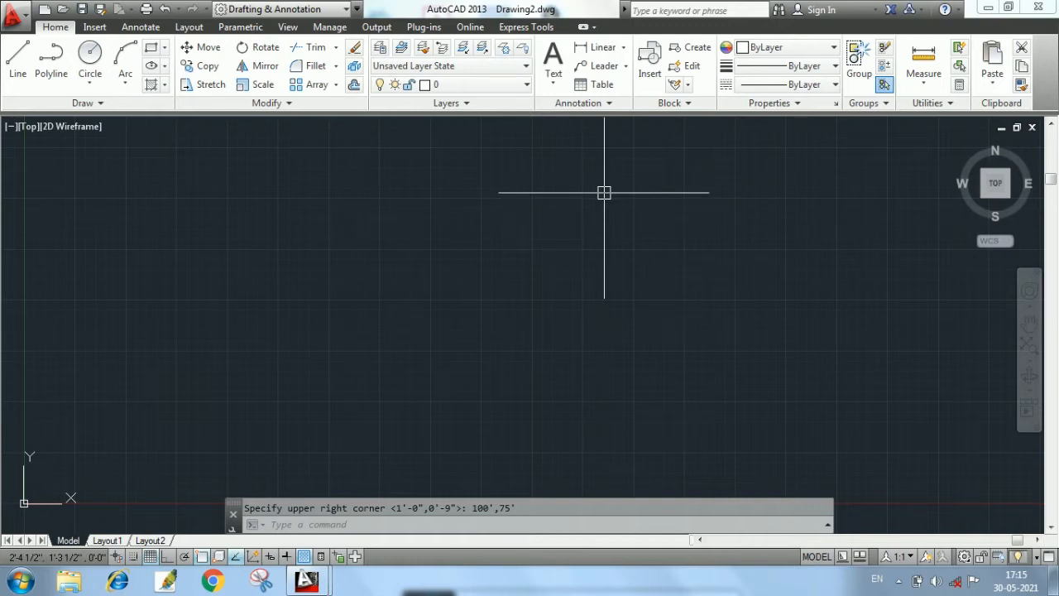
Zoom All to fit the drawing limits and shift the view so the origin sits near the lower corner
type("z")
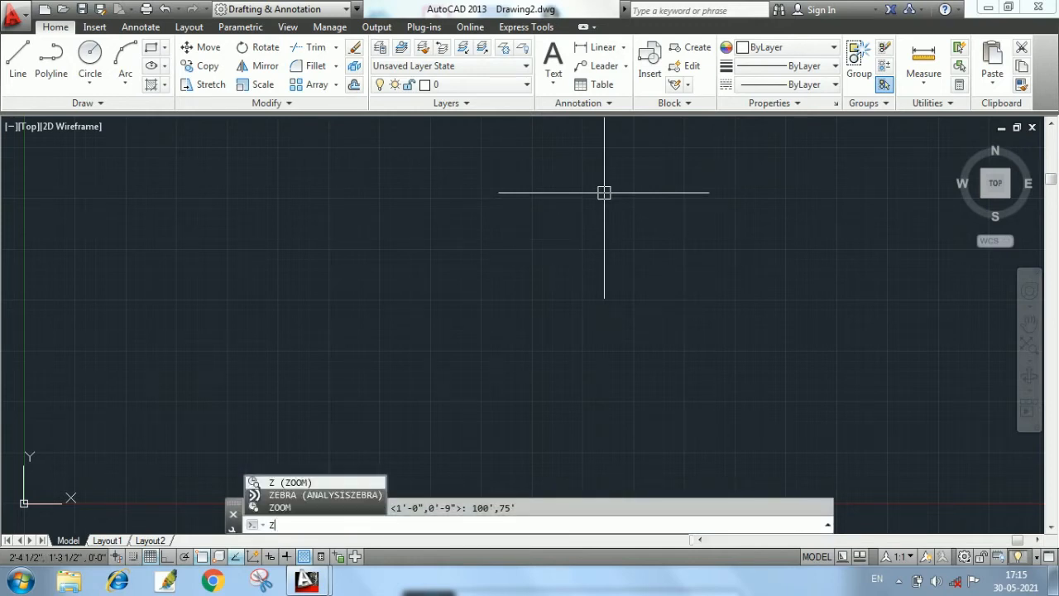
key("Return")
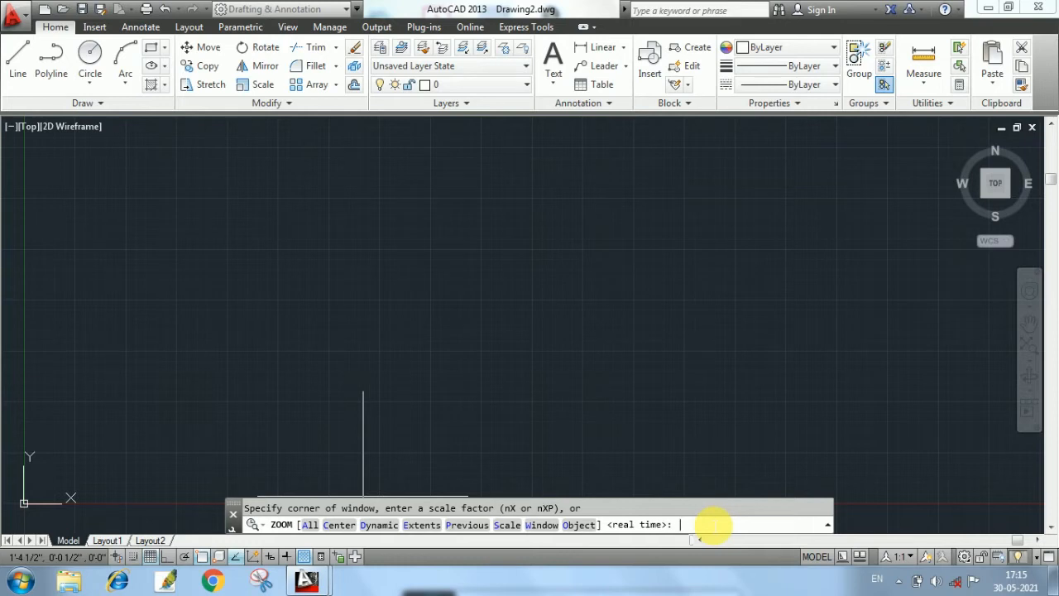
type("a")
key("Return")
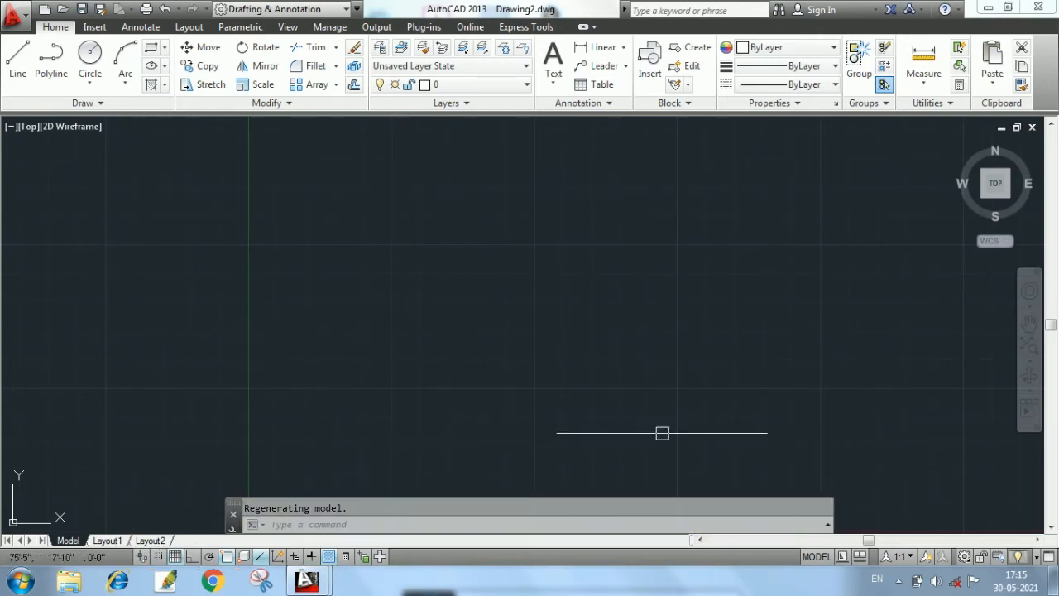
mouse_move(653, 428)
middle_mouse_down()
mouse_move(598, 356)
mouse_move(485, 381)
middle_mouse_up()
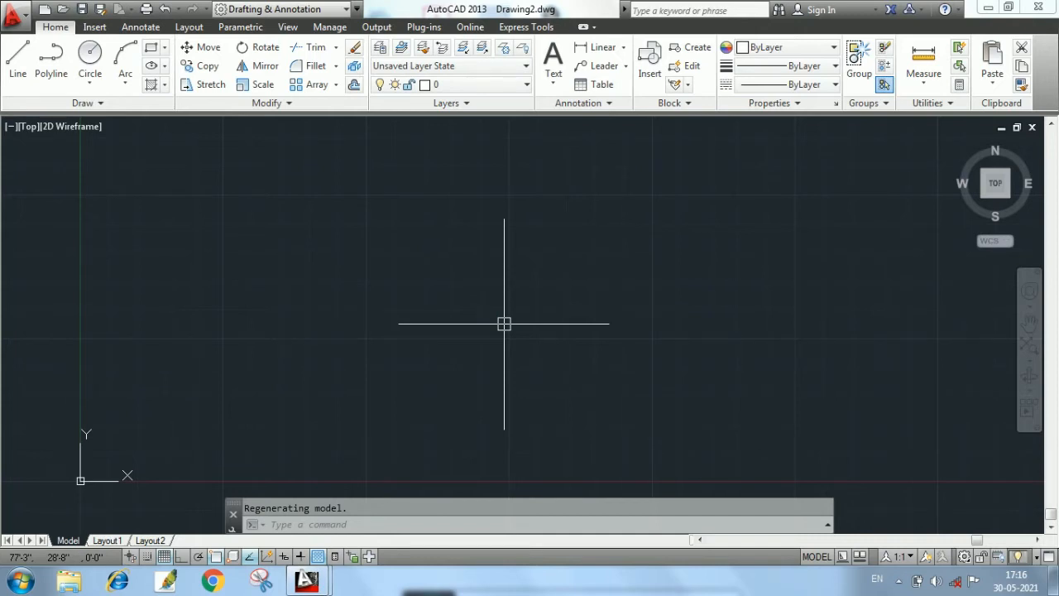
Create a new dimension style named "inches" based on Standard for all dimensions
type("D")
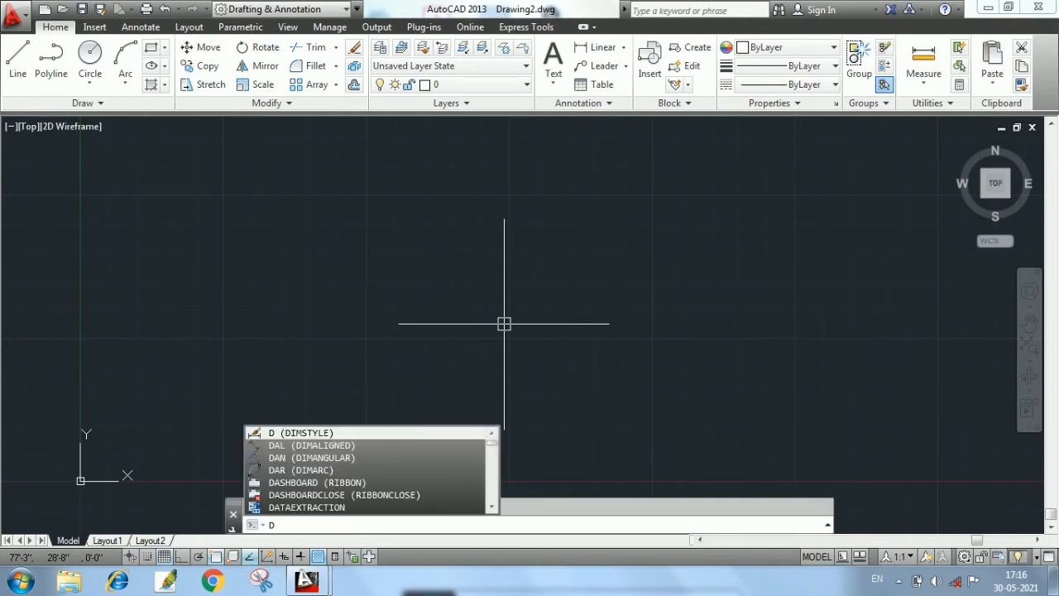
key("Return")
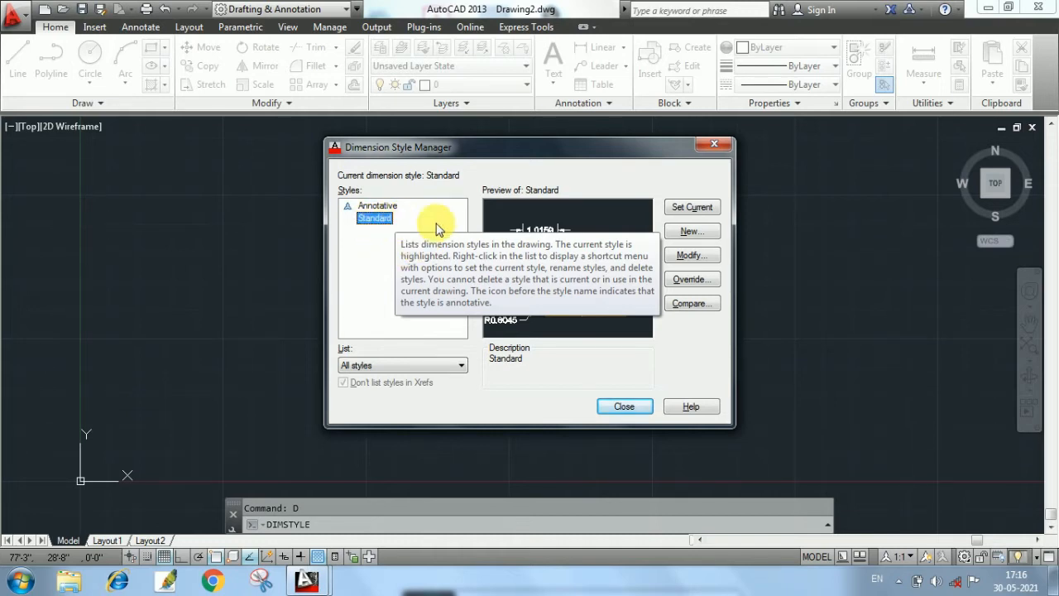
left_click(705, 232)
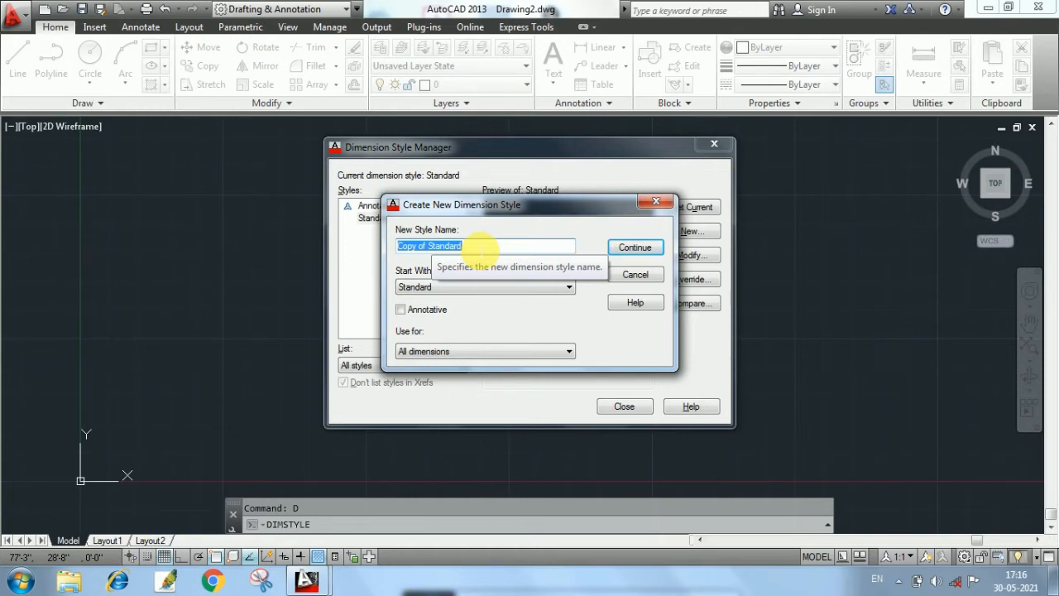
type("ince")
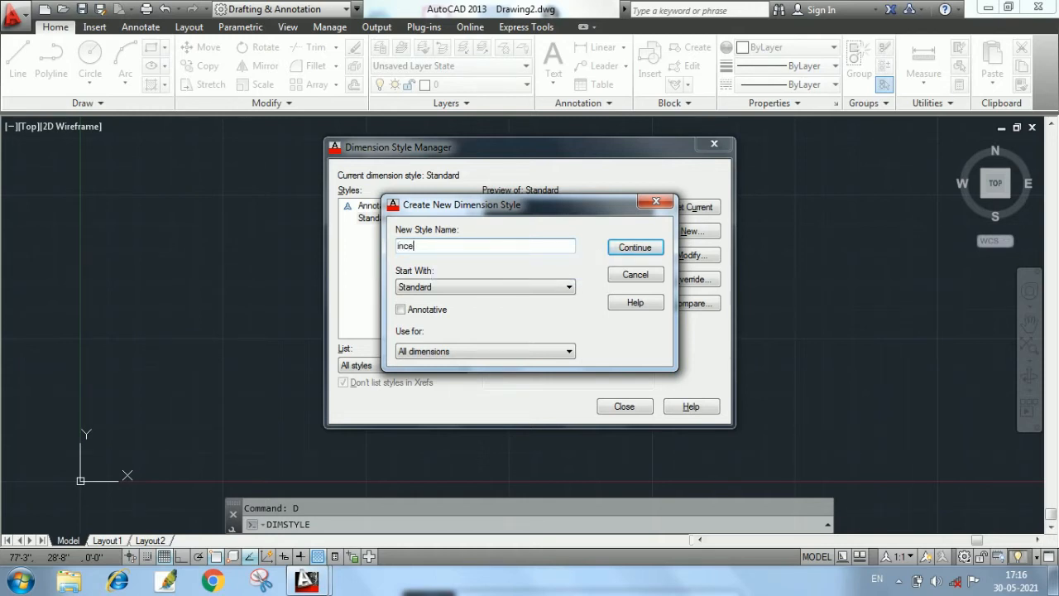
key("BackSpace")
type("hes")
left_click(633, 250)
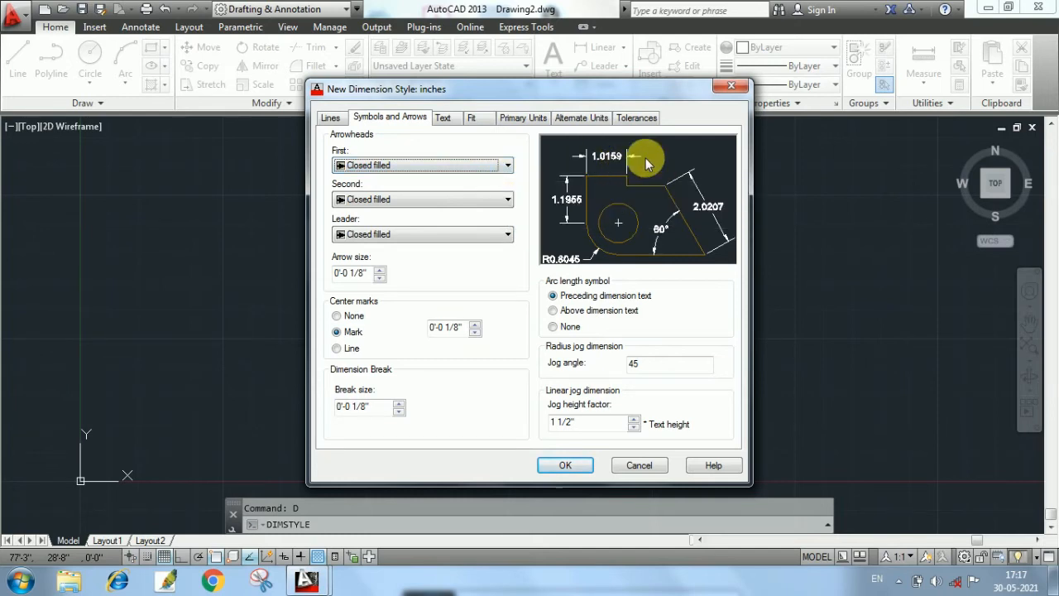
Set the inches style's dimension arrowheads to Oblique and its text alignment to Aligned with dimension line
left_click(496, 169)
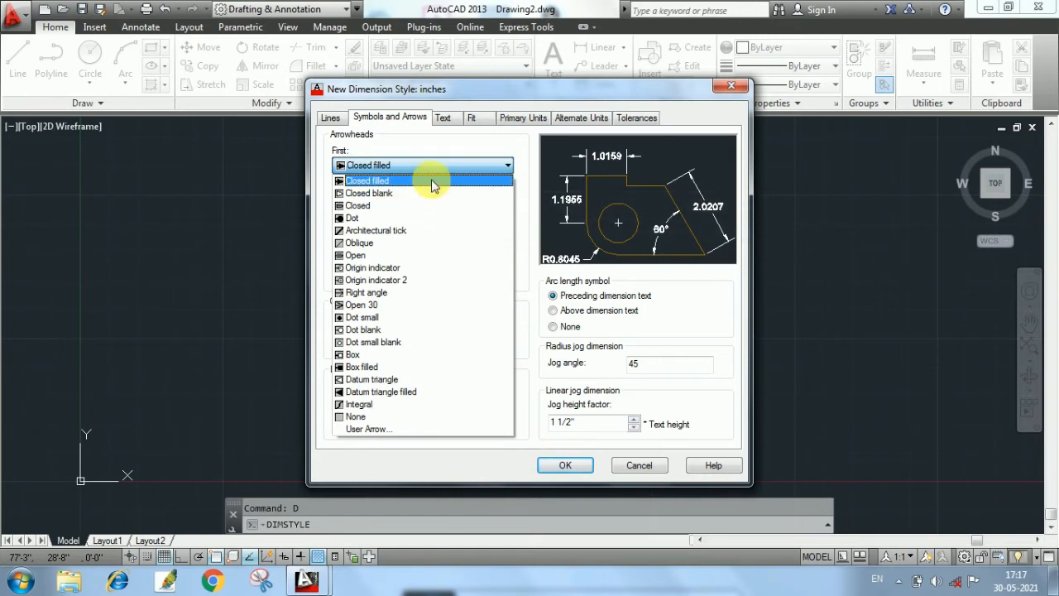
left_click(410, 245)
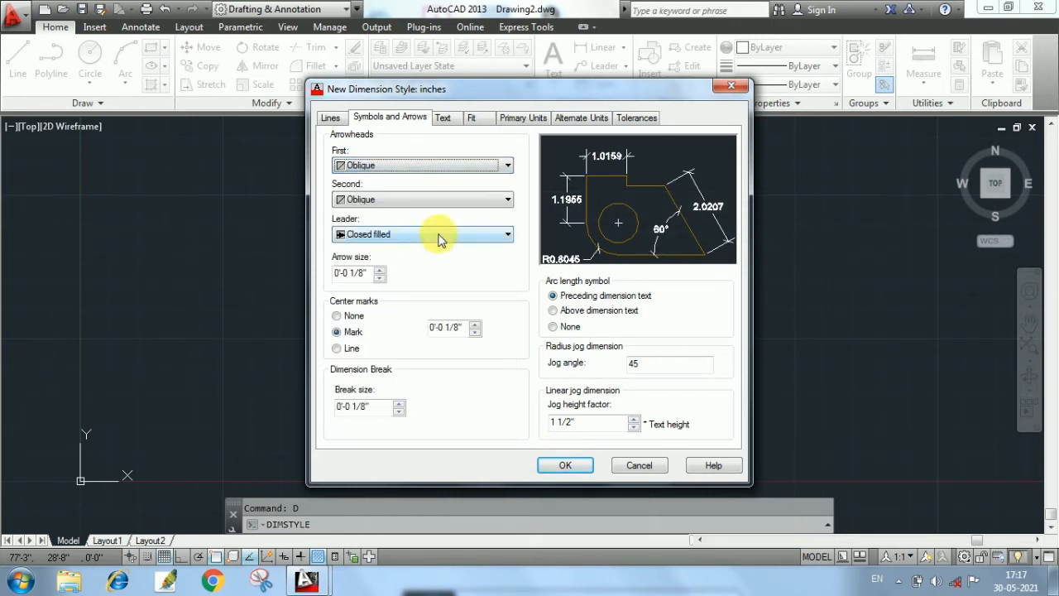
left_click(444, 119)
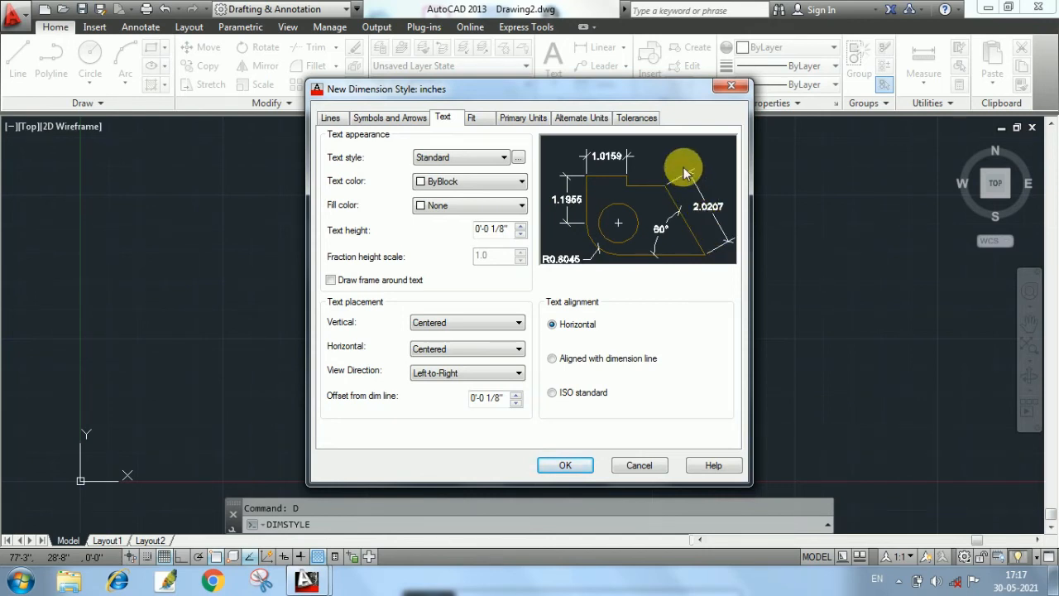
left_click(552, 359)
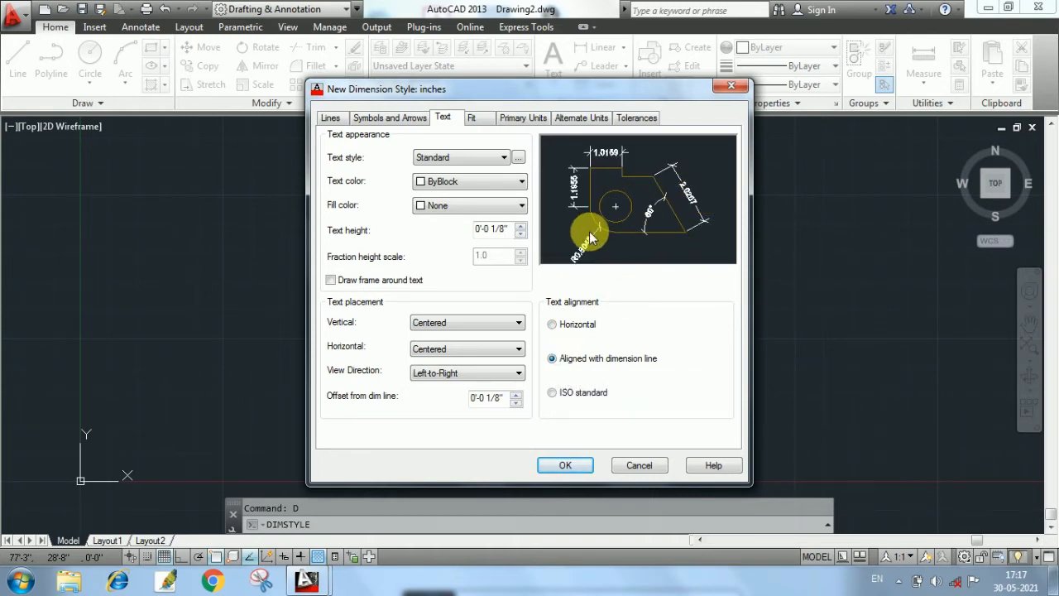
Set the overall scale for the inches style's dimension features to 20
left_click(475, 118)
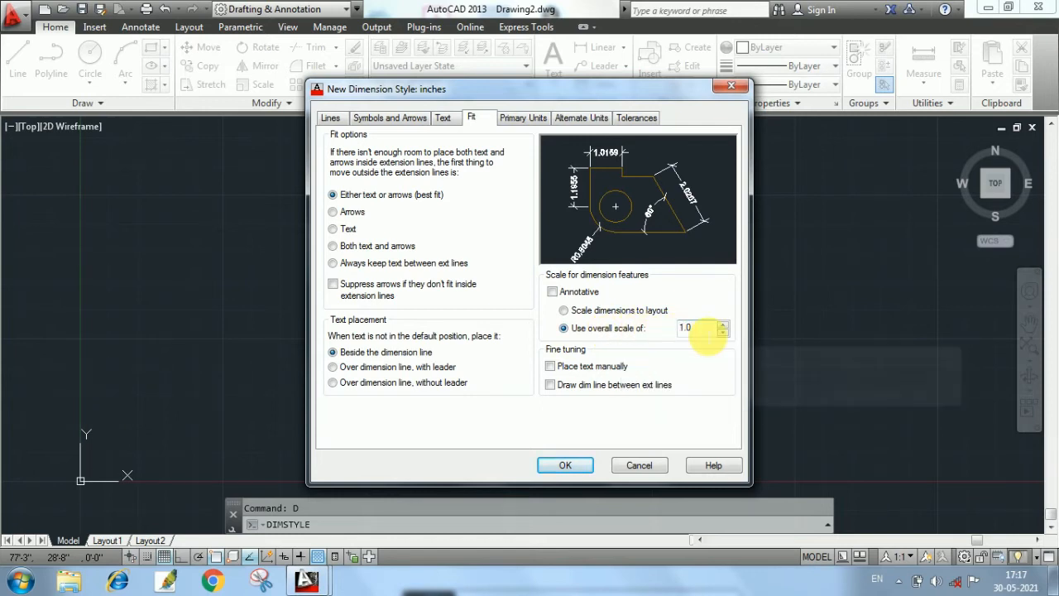
double_click(686, 328)
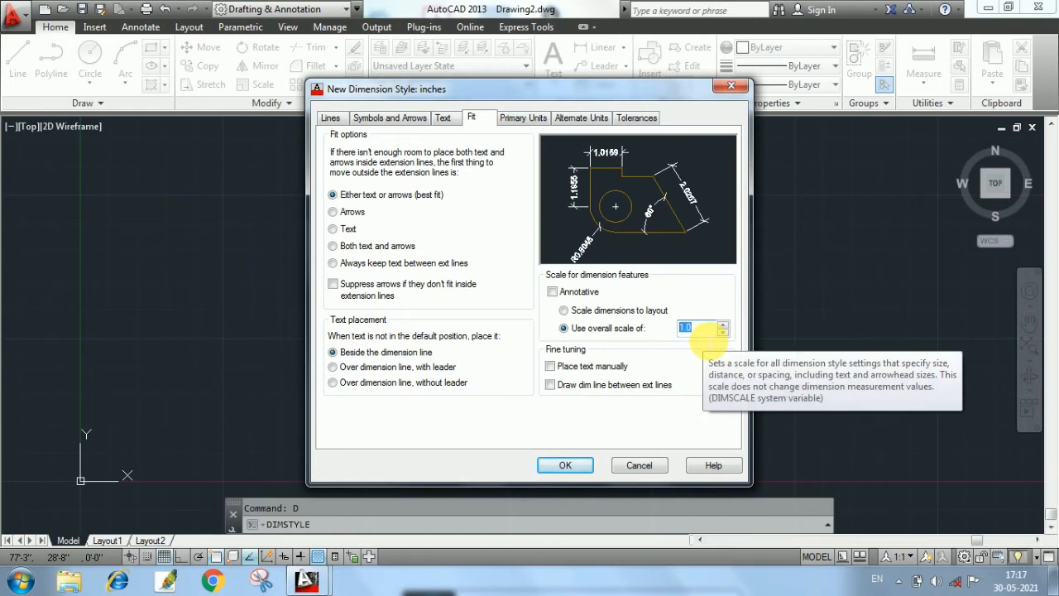
type("20")
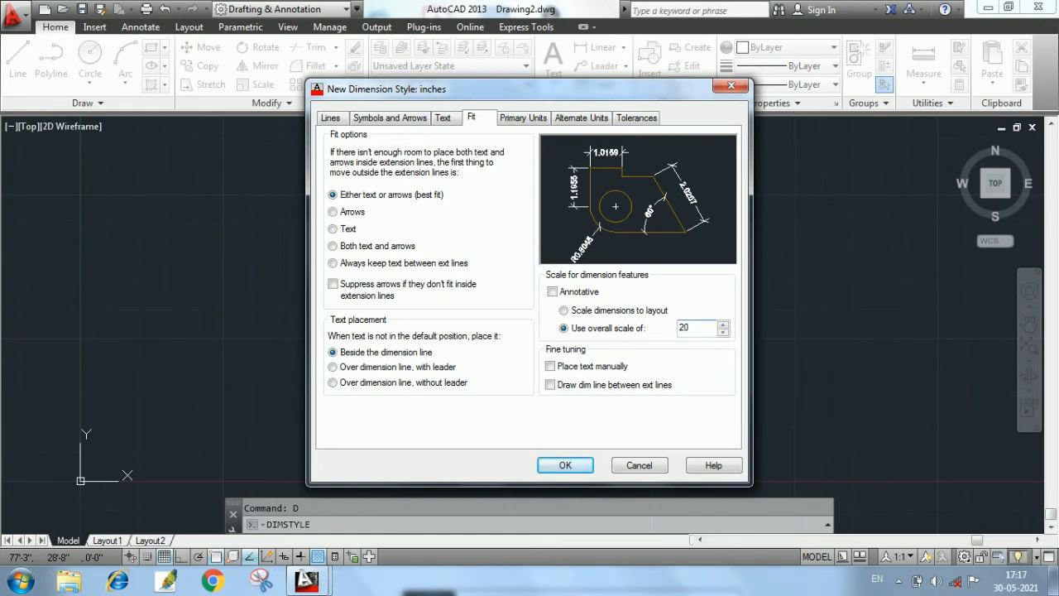
Set the inches style's linear dimensions to Architectural units with 0'-0 1/2" precision, save the style and close the style manager
left_click(524, 120)
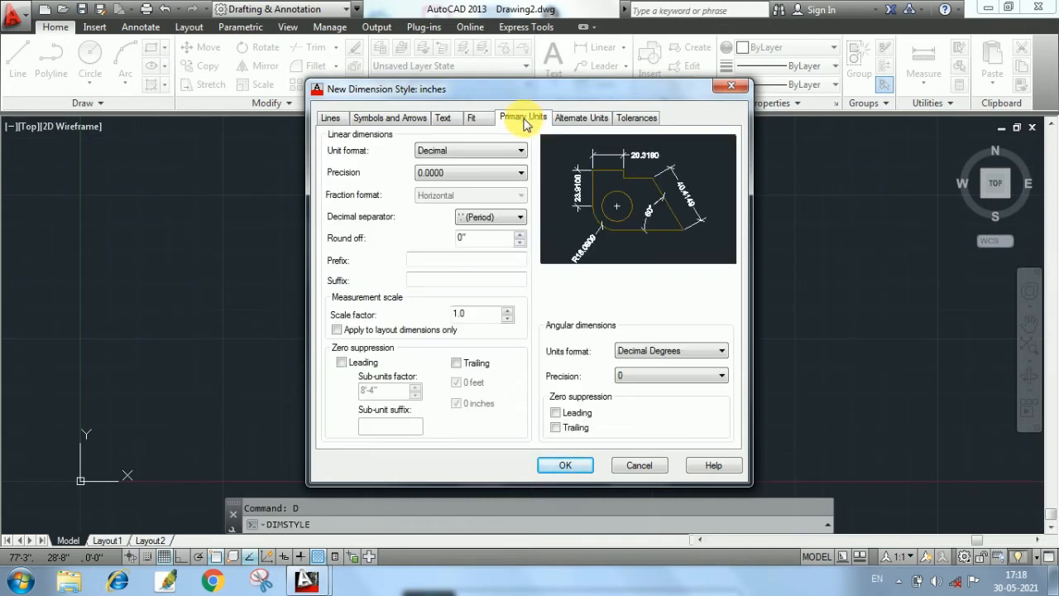
left_click(495, 151)
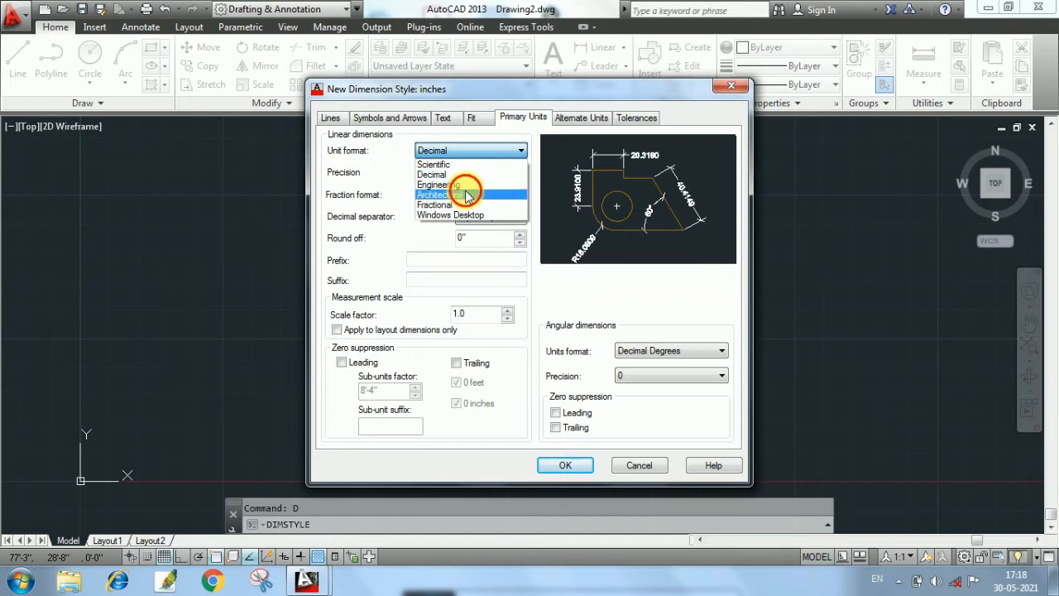
left_click(465, 195)
left_click(490, 172)
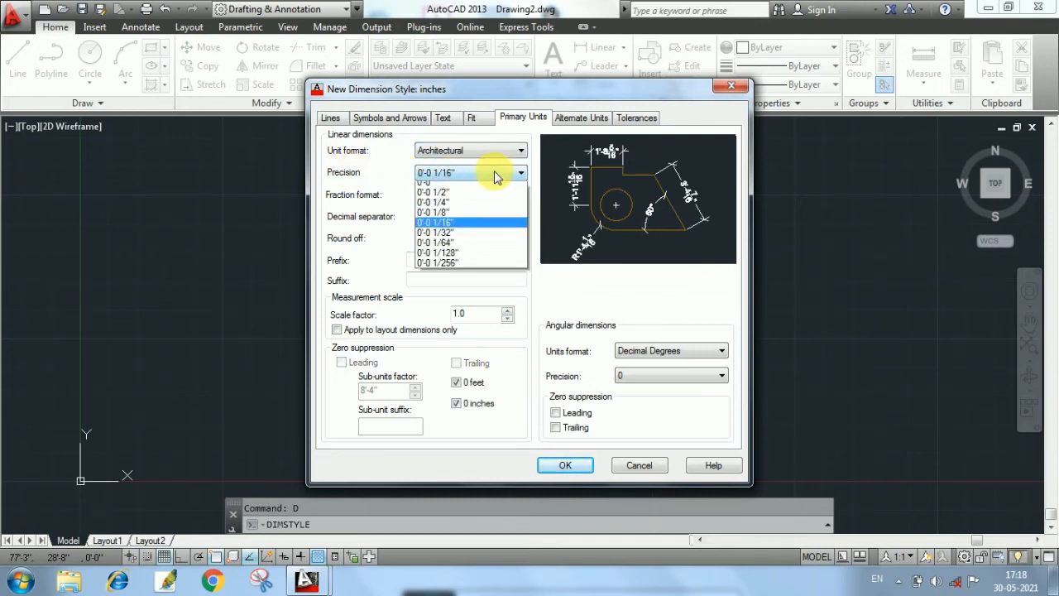
left_click(467, 198)
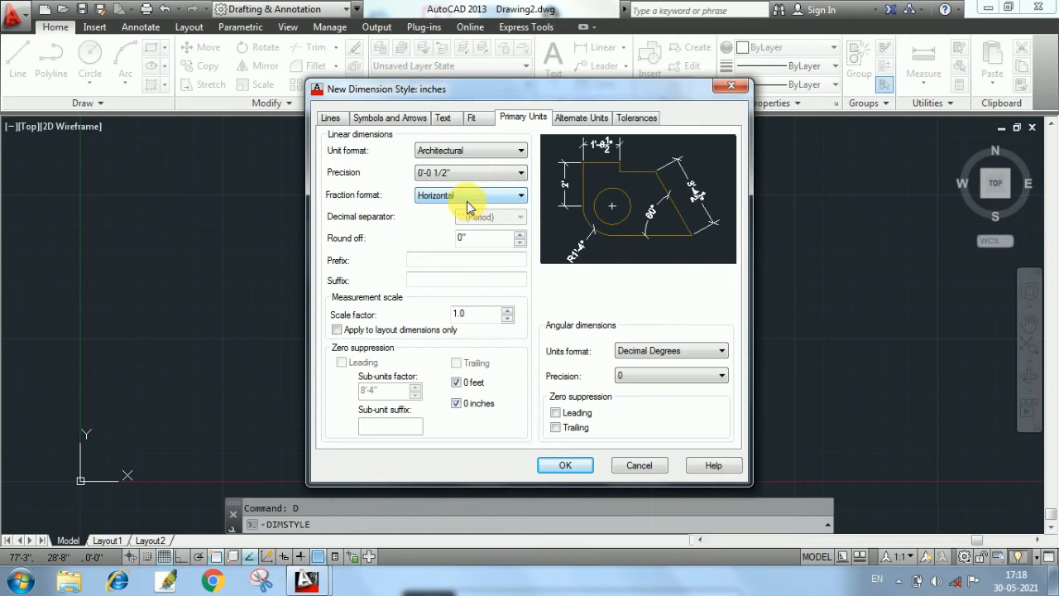
left_click(566, 466)
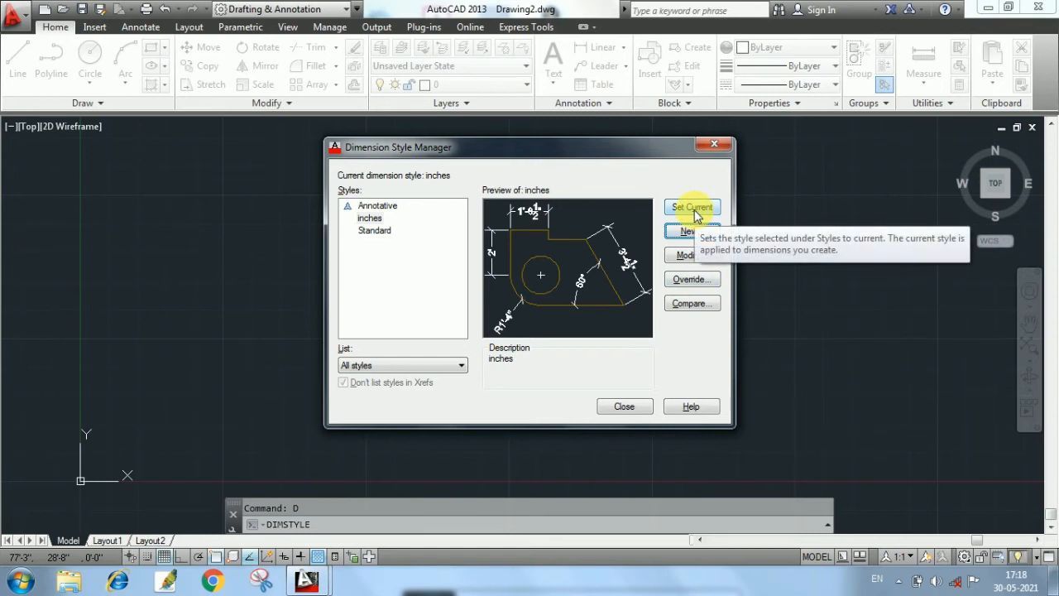
left_click(625, 405)
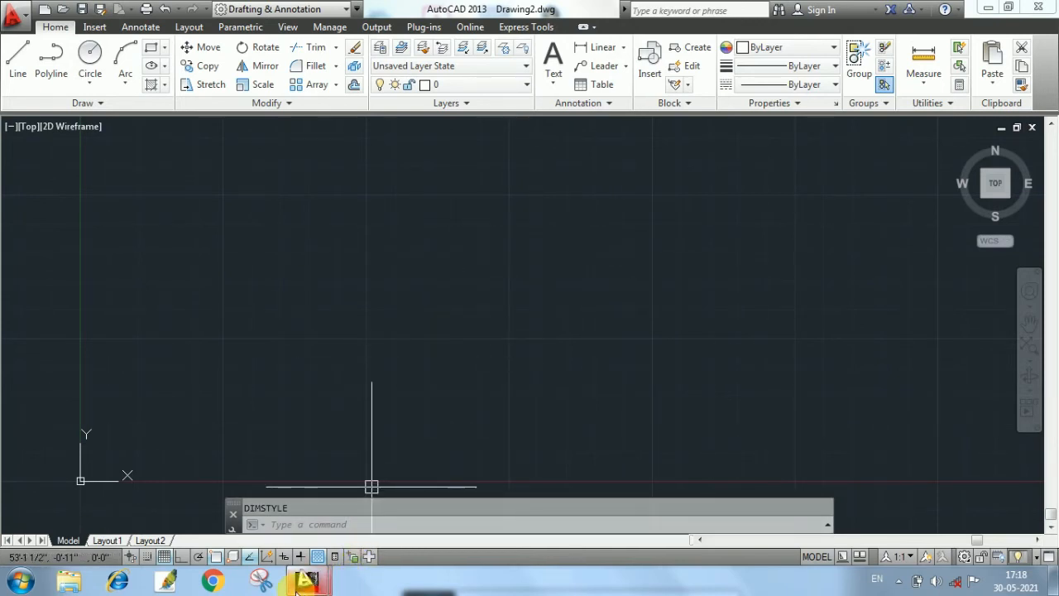
Examine the finished round table and chairs in Drawing1.dwg for the chair and table dimensions, and return to Drawing2.dwg
mouse_move(300, 583)
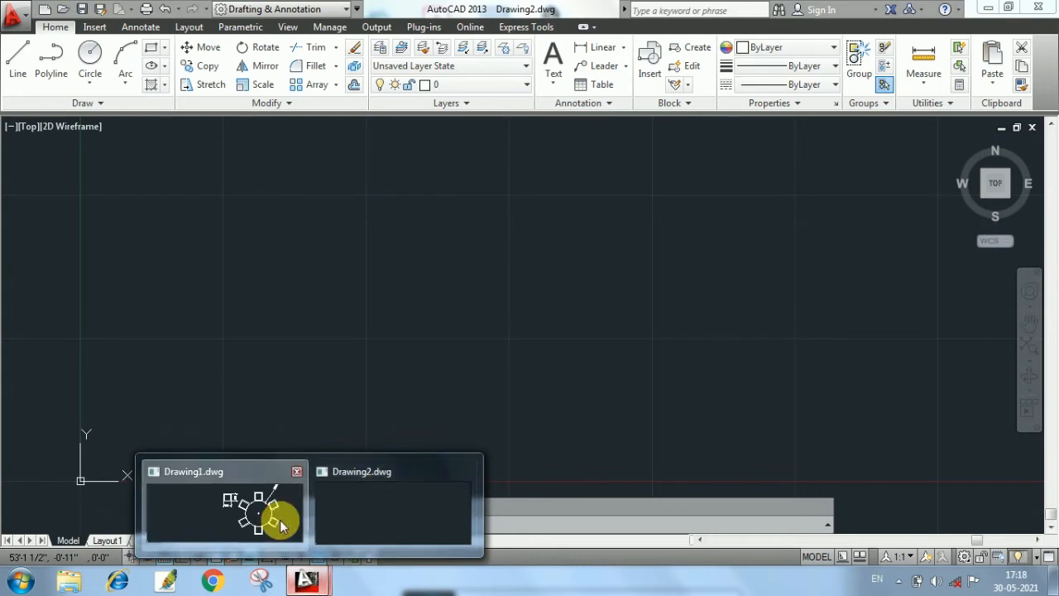
left_click(263, 513)
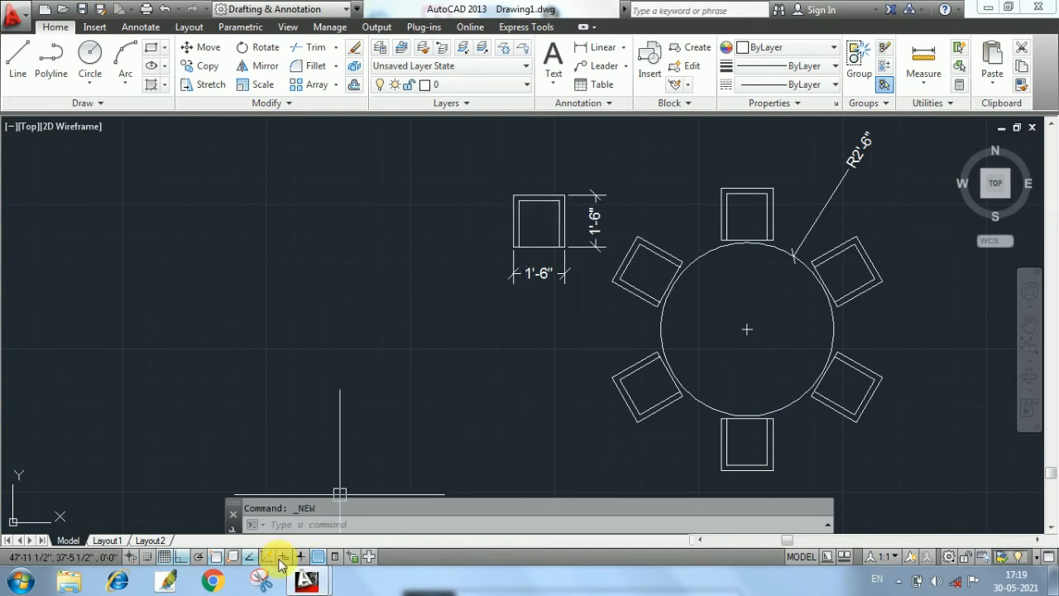
mouse_move(327, 586)
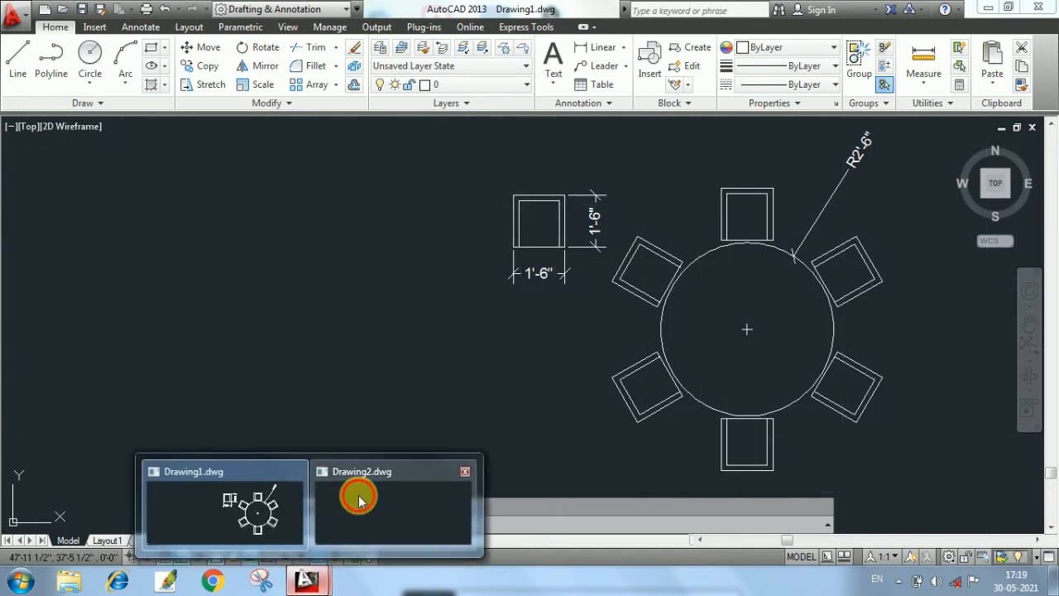
left_click(357, 496)
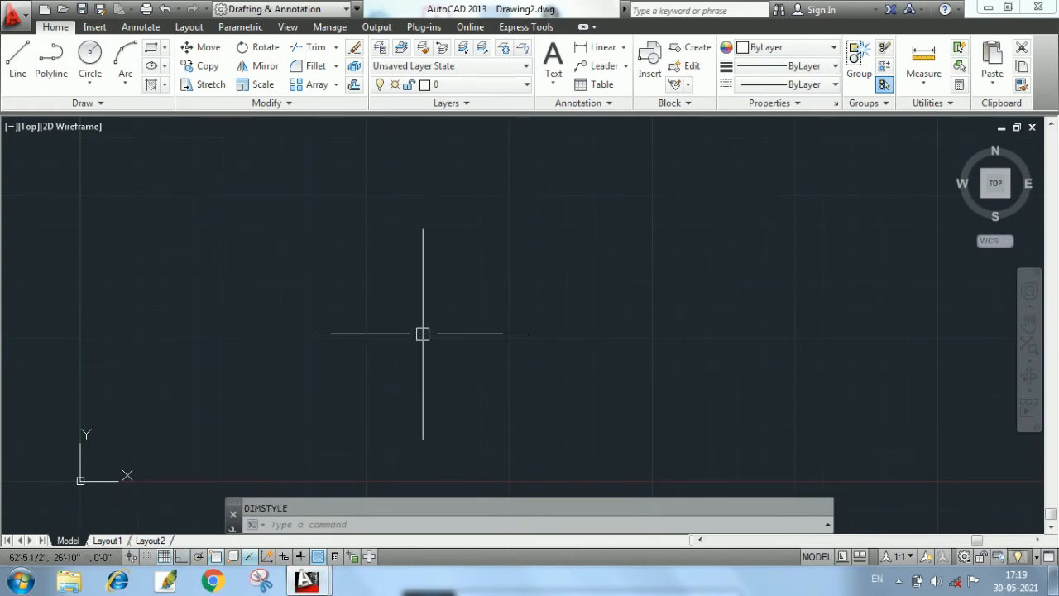
Start a line in empty space, turn Ortho on and draw the chair's first side 1'6" vertically downward
type("L")
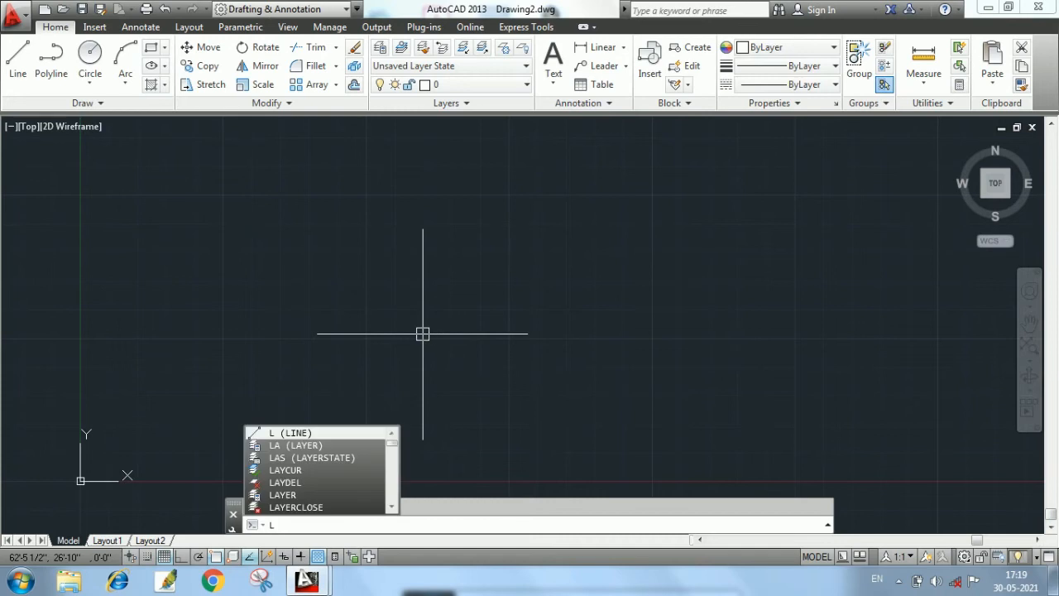
key("Return")
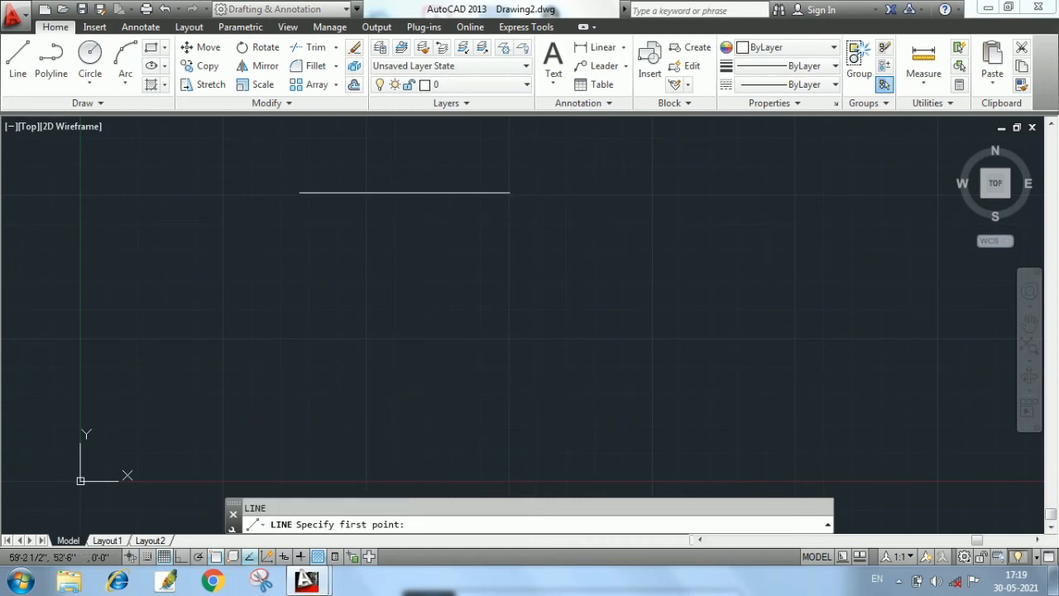
left_click(402, 185)
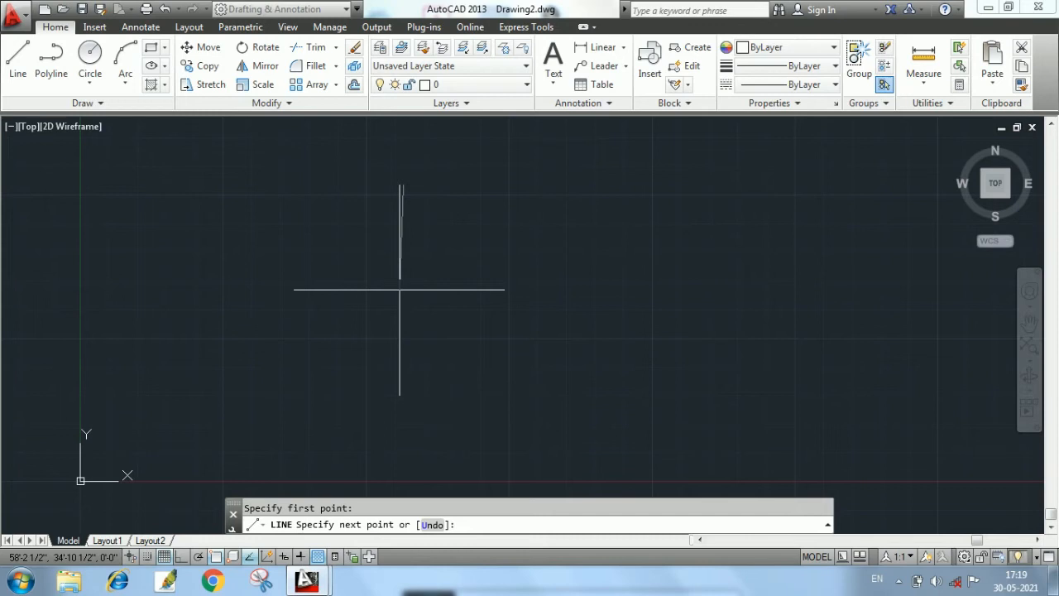
left_click(185, 561)
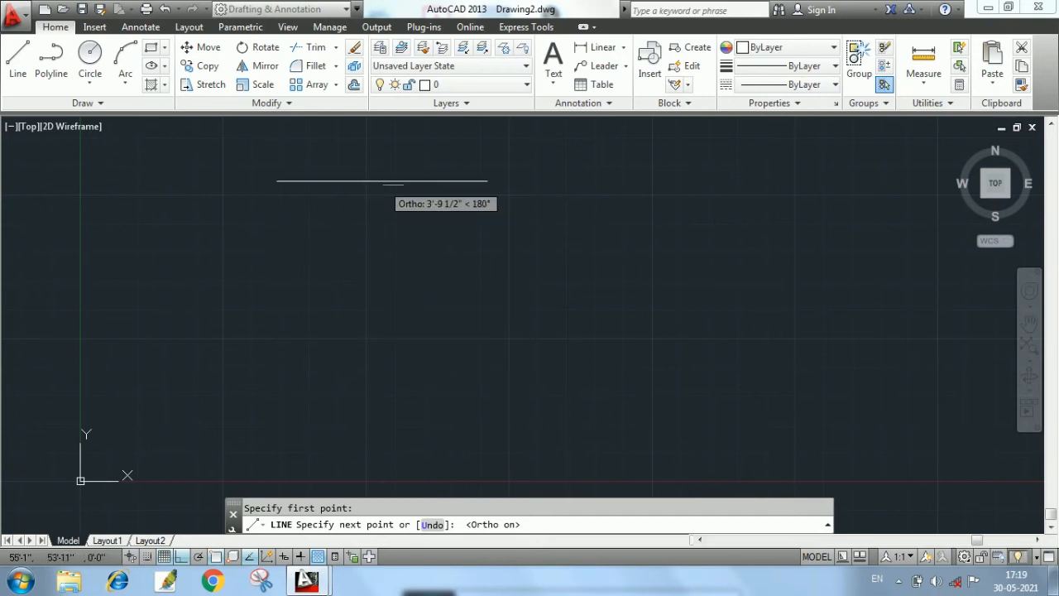
key("ctrl+z")
type("1'6")
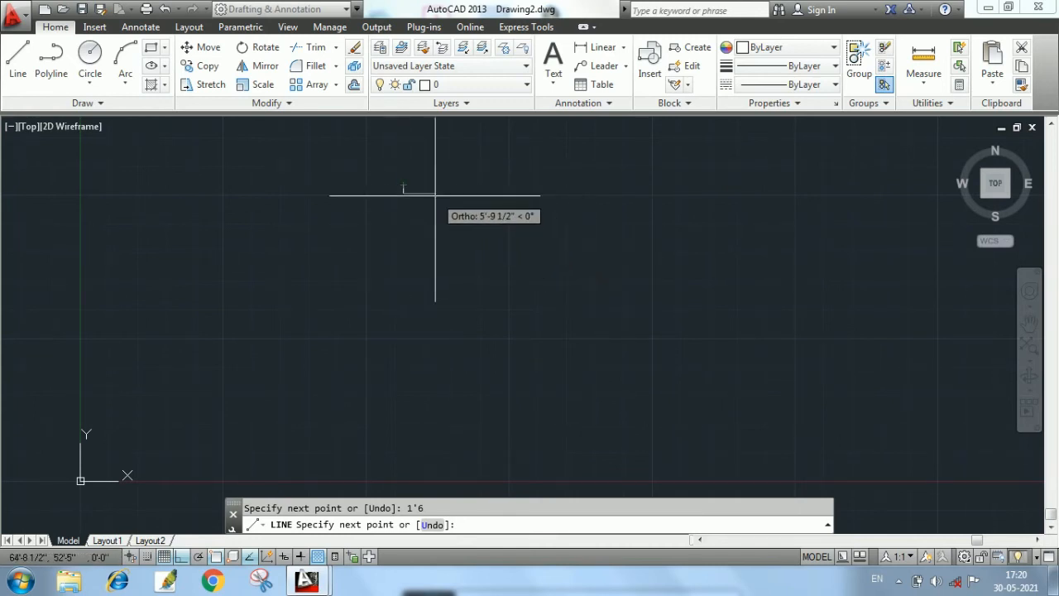
Continue the line with three more 1'6" sides, going right, up and back left, to close the chair's square outline
scroll(410, 194, "up", 8)
middle_click_drag(402, 201, 413, 303)
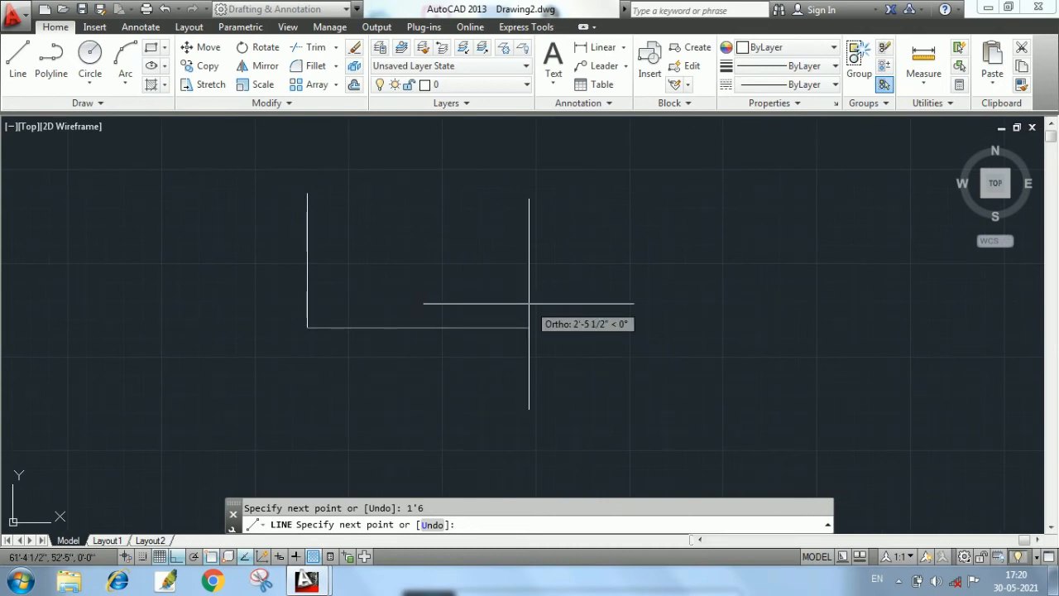
type("1")
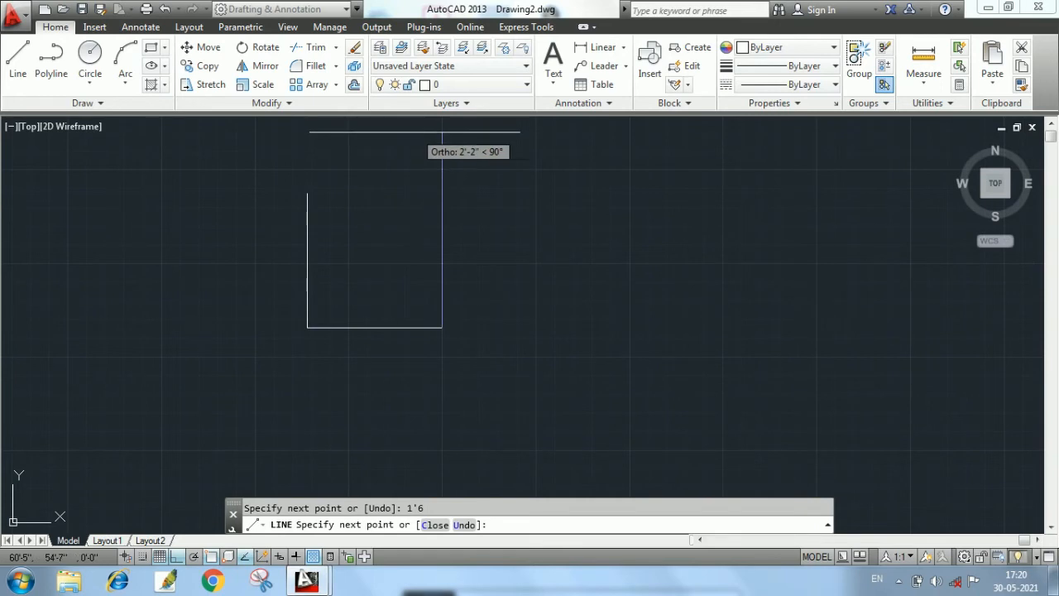
type("1")
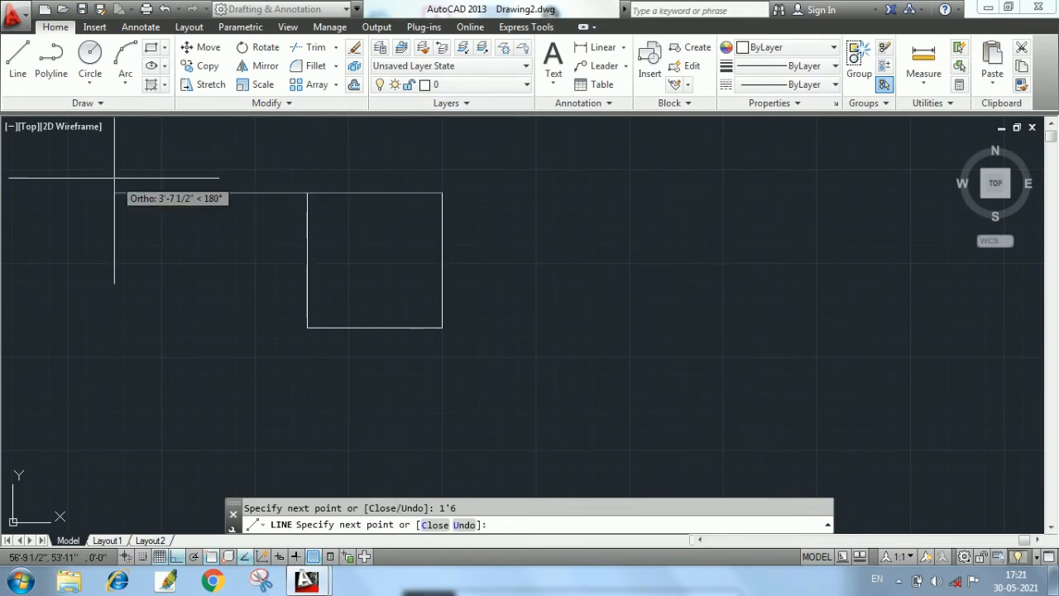
type("1")
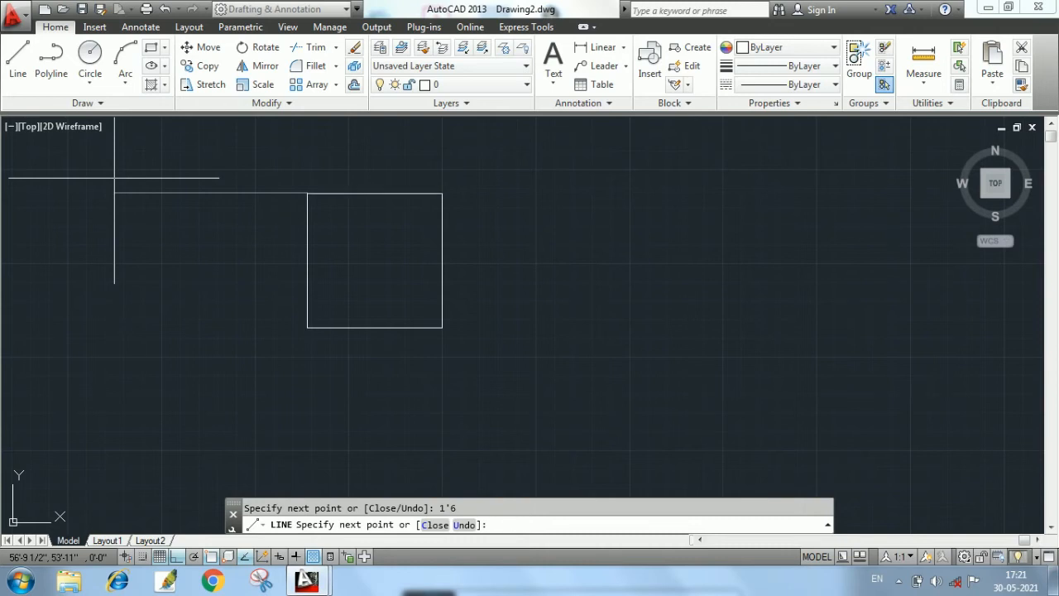
key("Return")
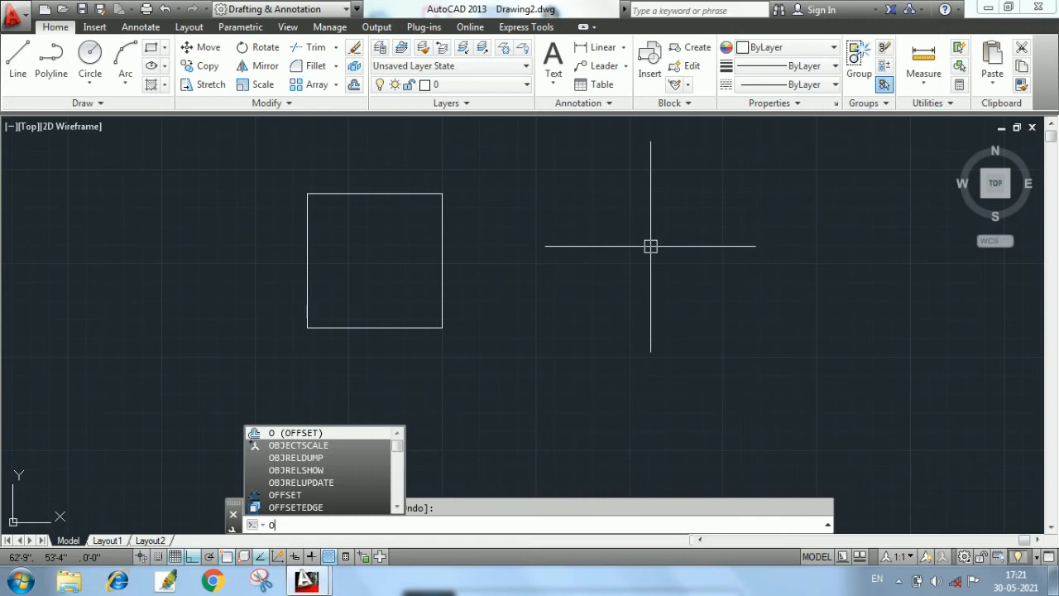
Offset the right, top and left sides of the chair square 2" inward
key("Return")
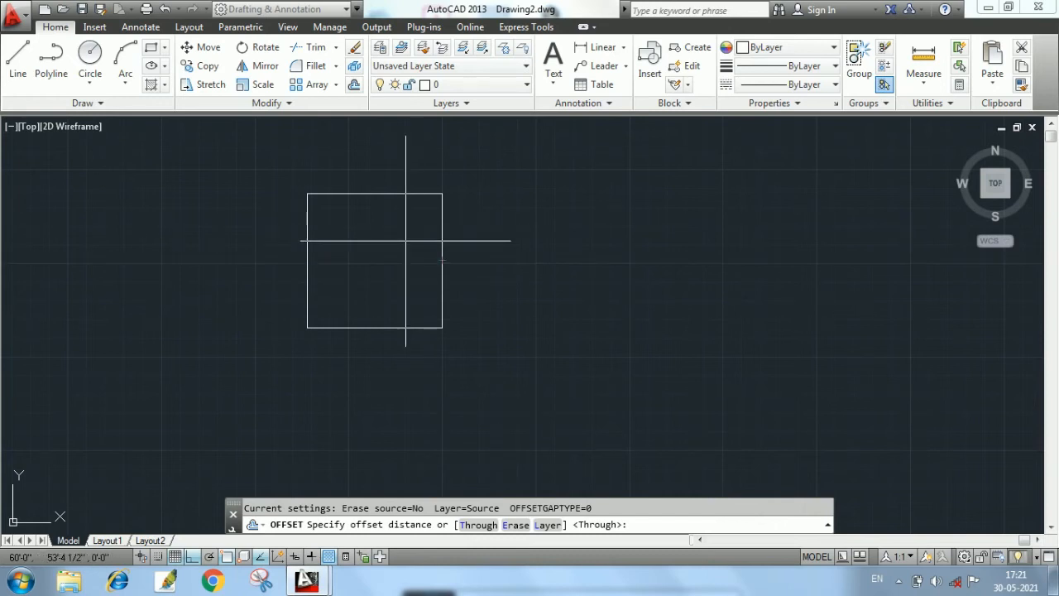
key("Return")
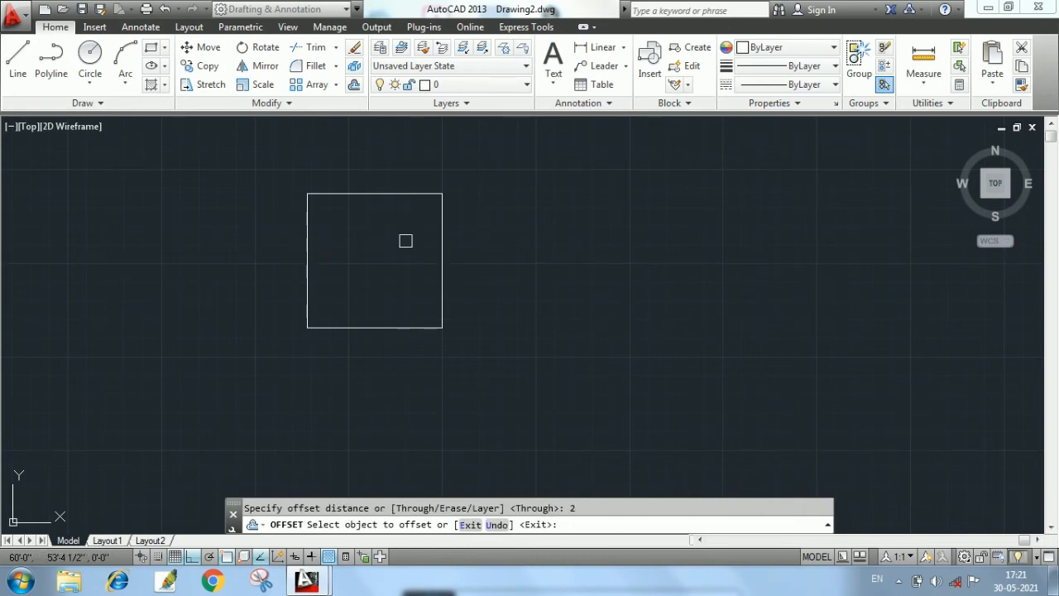
left_click(441, 234)
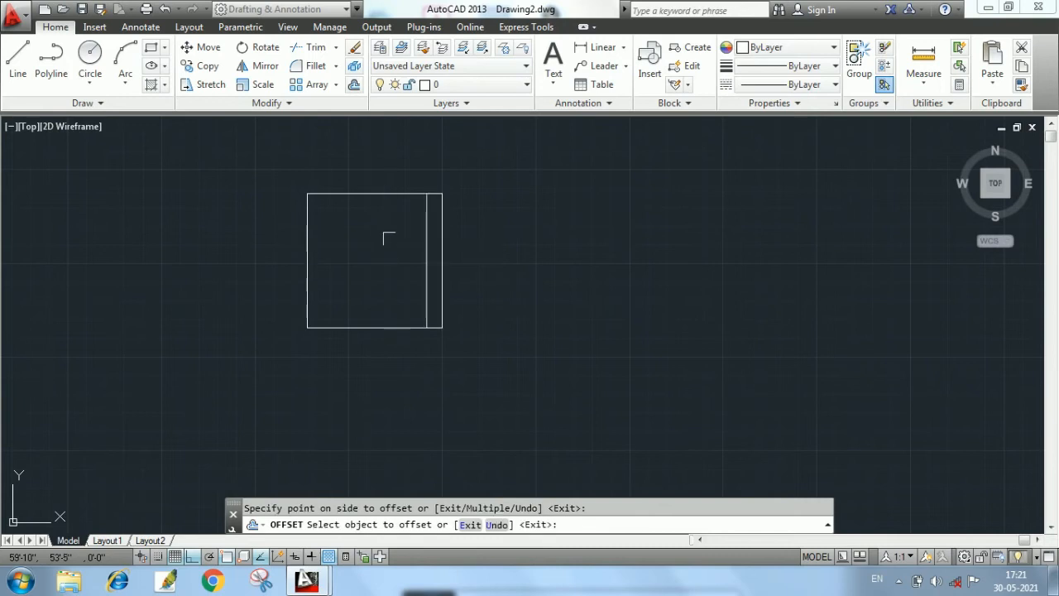
left_click(379, 194)
left_click(374, 253)
left_click(307, 286)
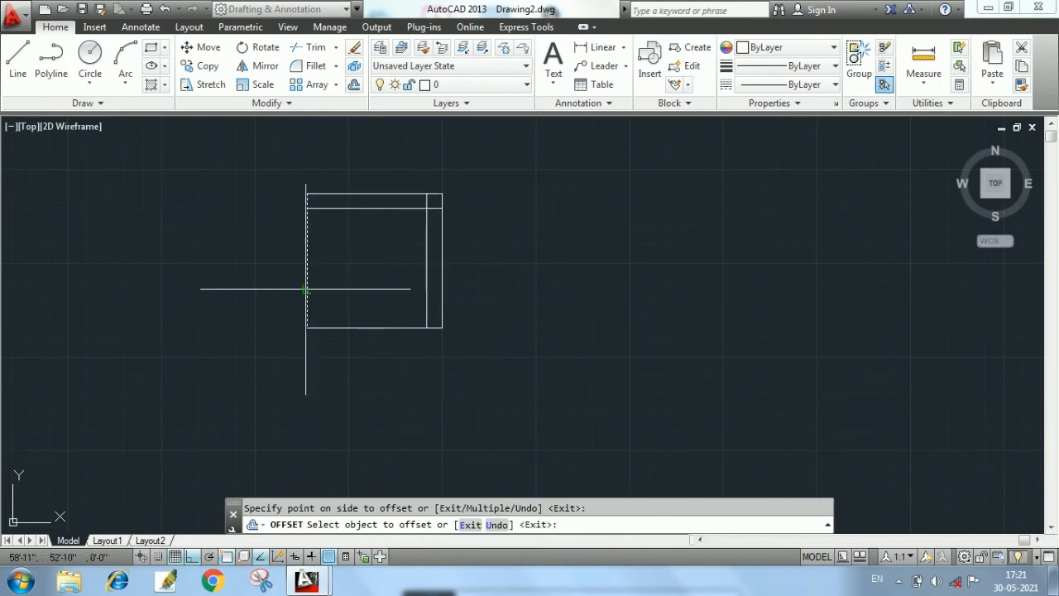
left_click(372, 277)
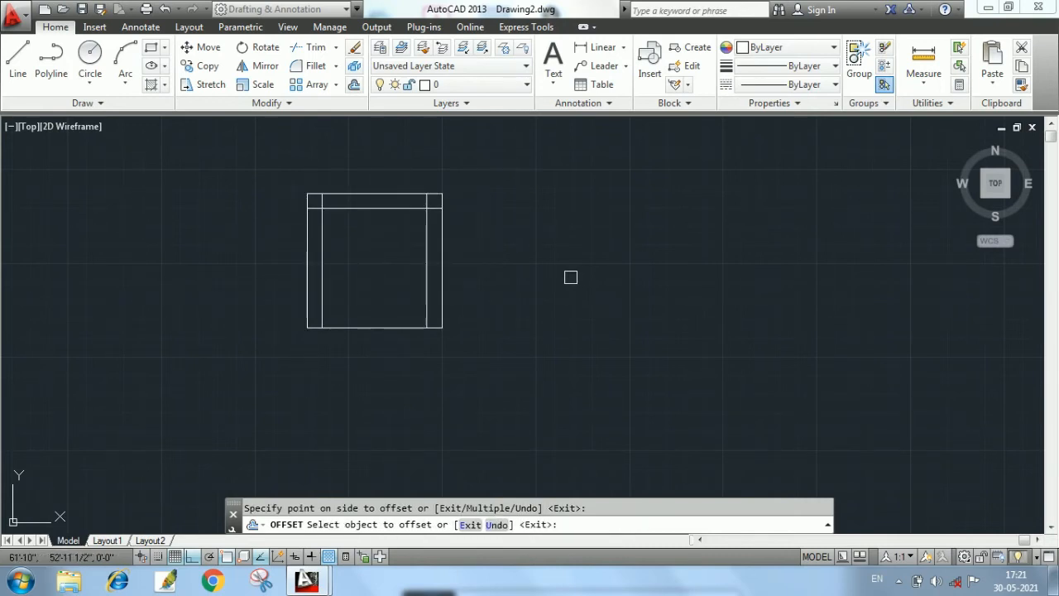
key("Return")
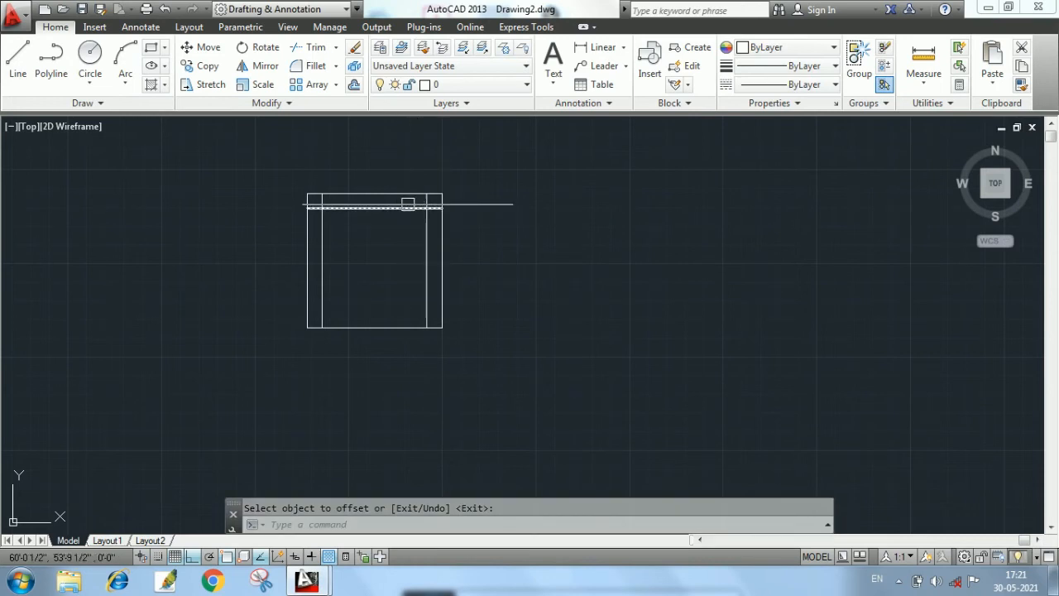
Trim the overlapping ends of the inner offset lines at both upper corners, using all objects as cutting edges
scroll(435, 208, "up", 4)
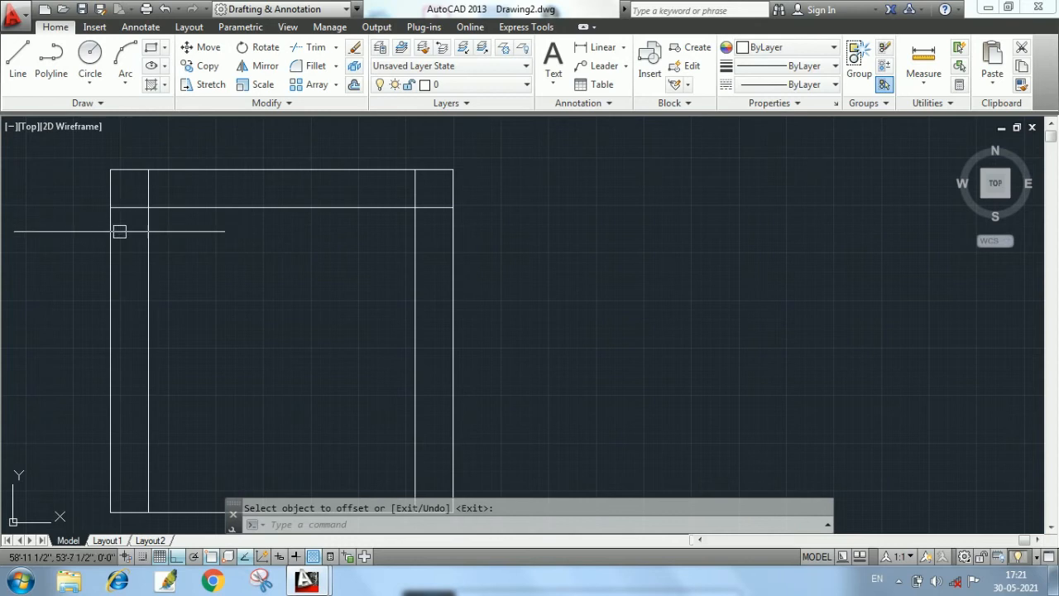
scroll(309, 216, "down", 4)
scroll(311, 238, "up", 2)
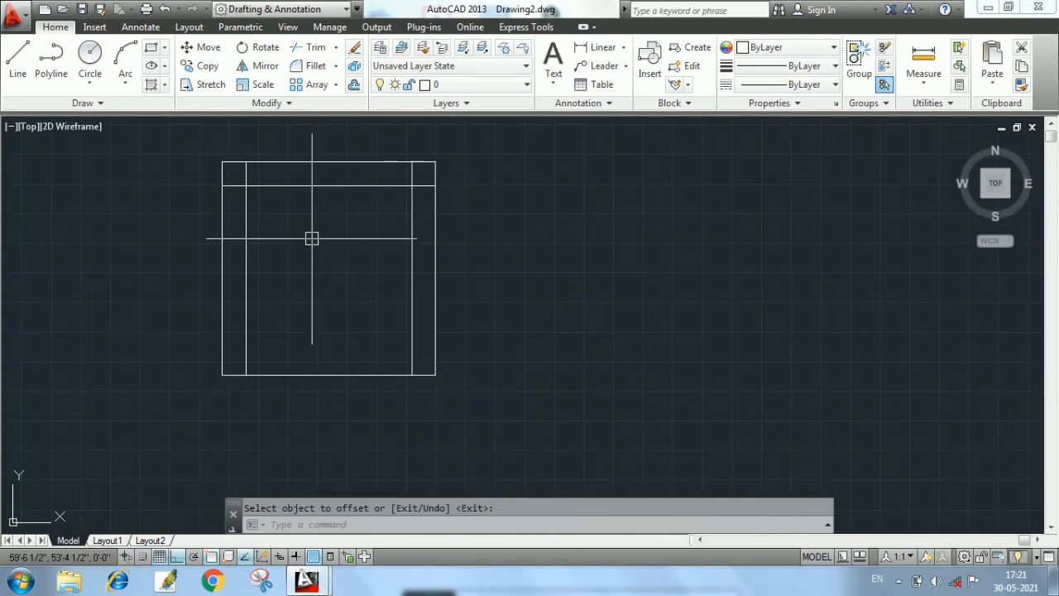
type("t")
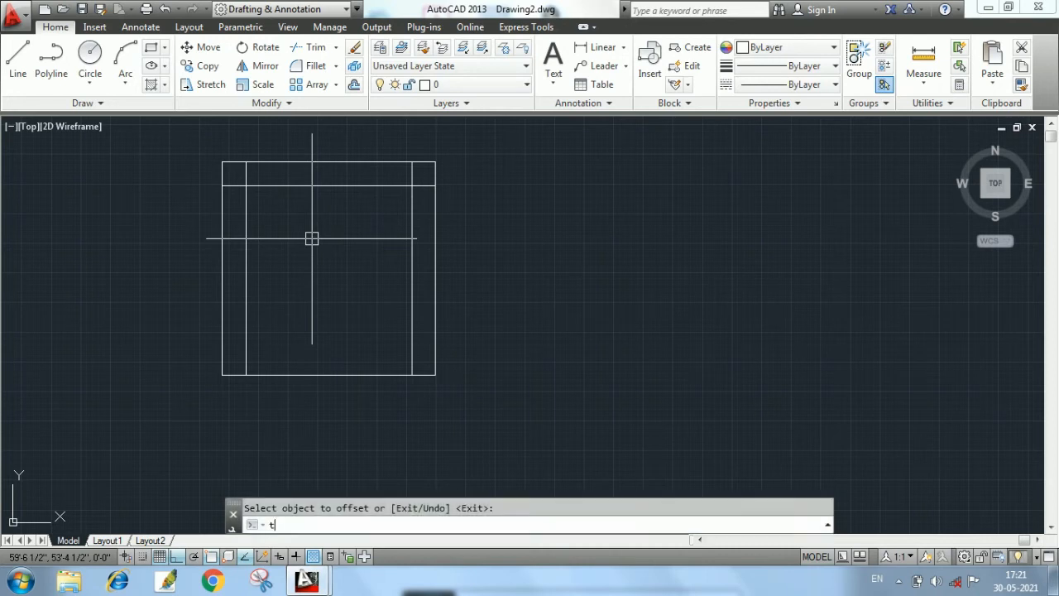
type("r")
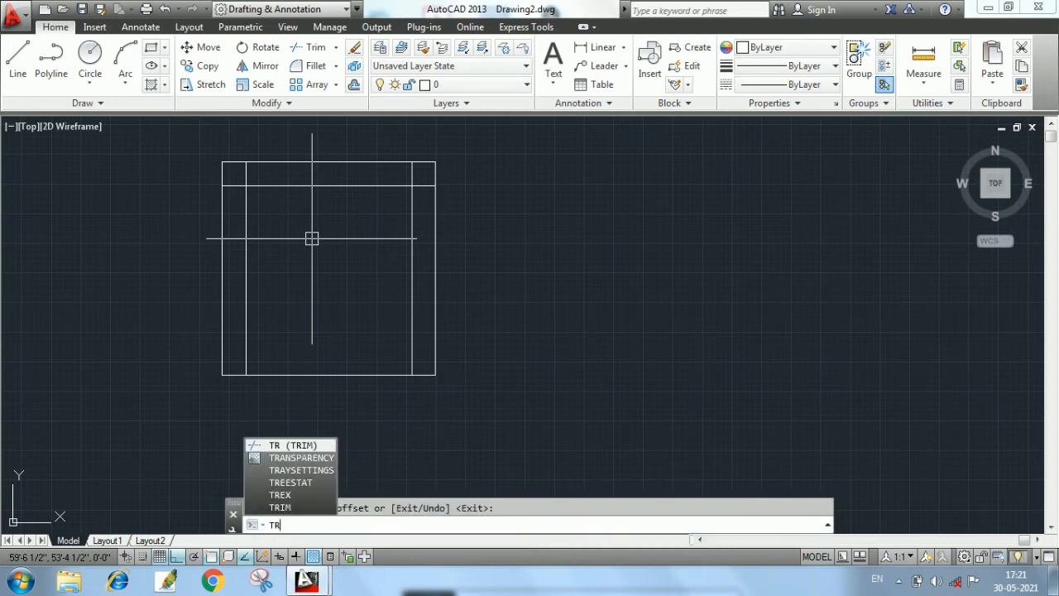
key("Return")
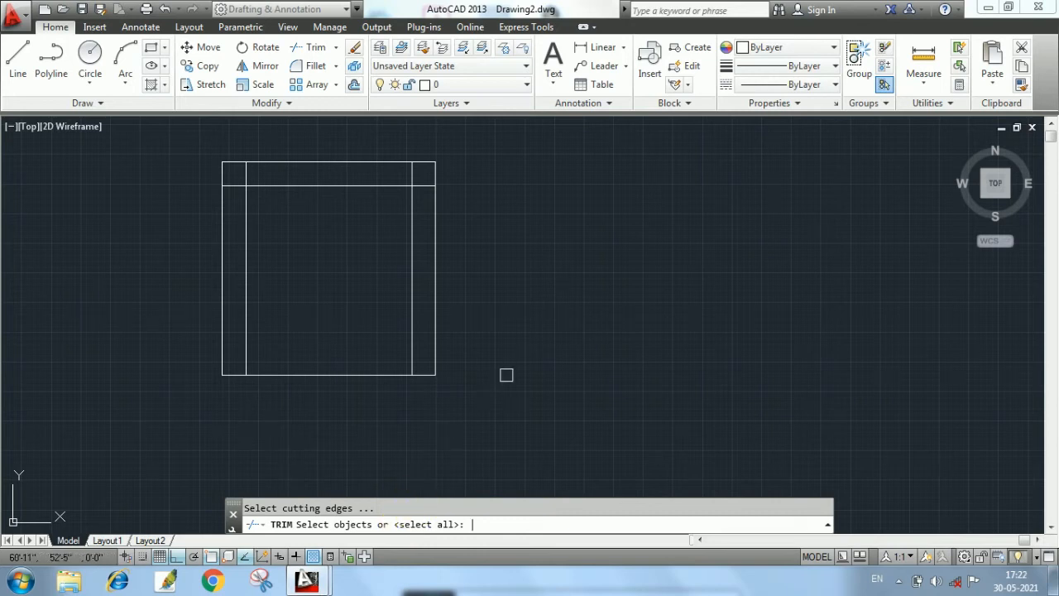
key("Return")
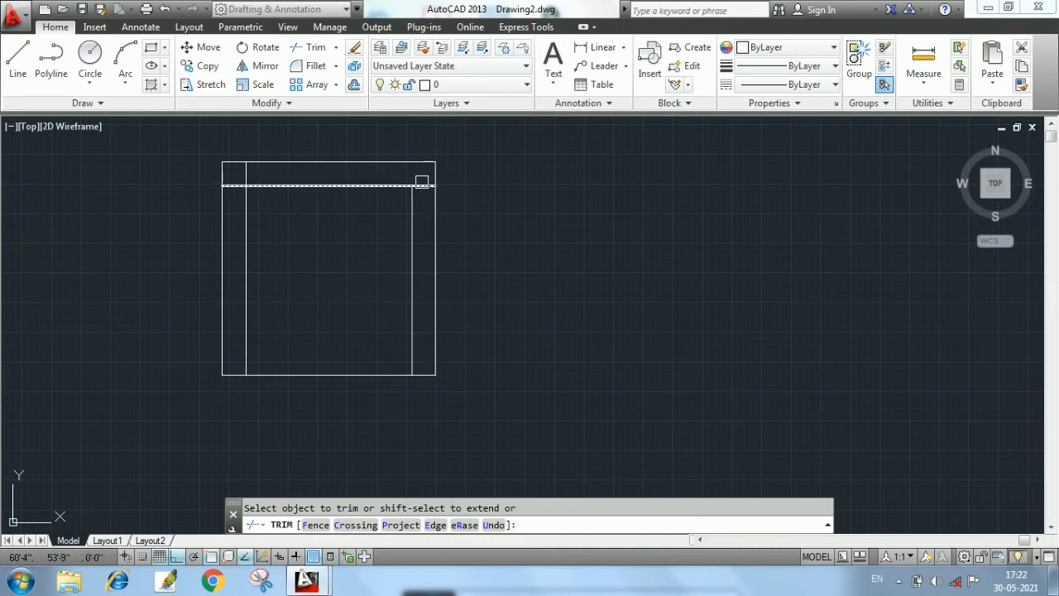
left_click(247, 171)
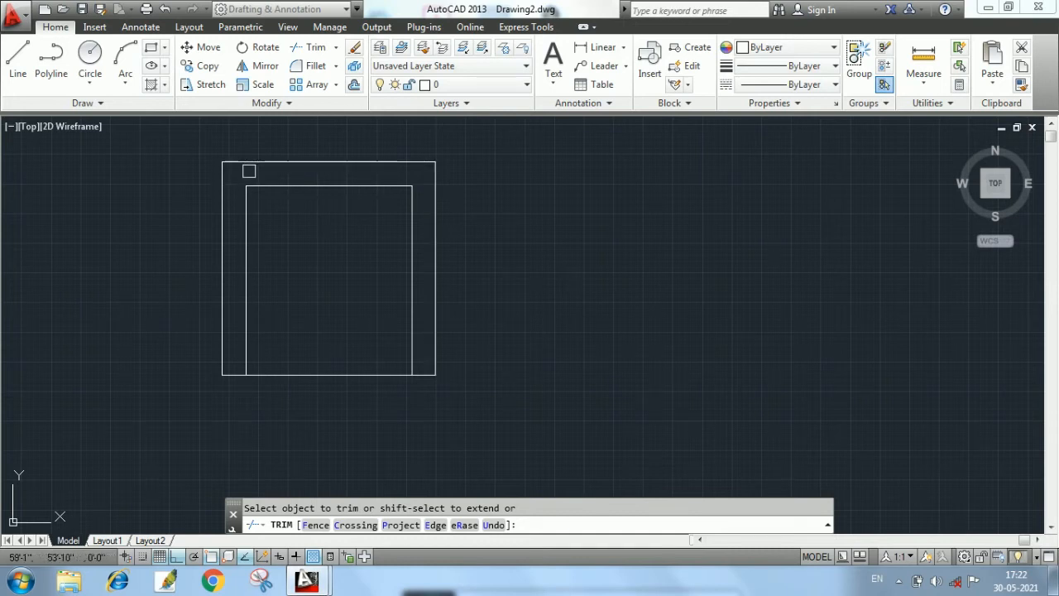
key("Return")
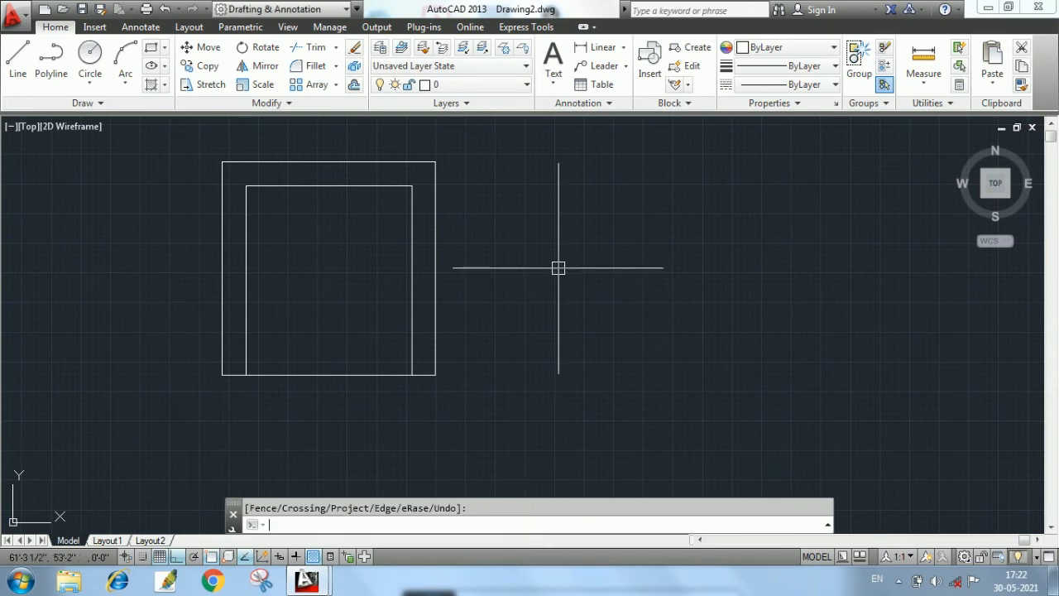
scroll(436, 231, "down", 2)
mouse_move(453, 182)
middle_mouse_down()
mouse_move(456, 201)
mouse_move(449, 180)
middle_mouse_up()
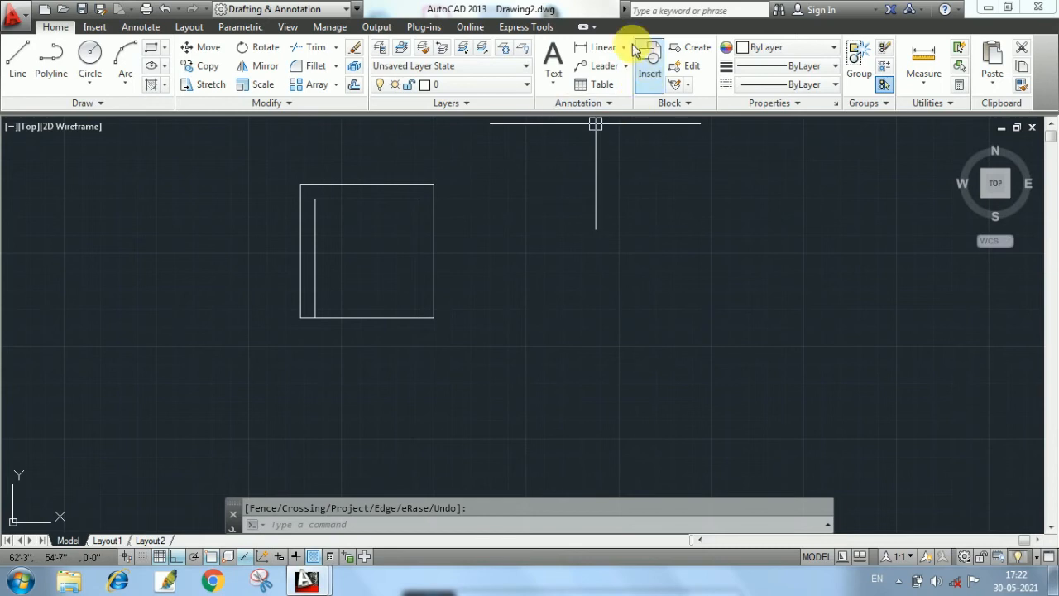
Add linear dimensions to the chair's bottom side and right side, placing them below and to the right of the square
left_click(608, 48)
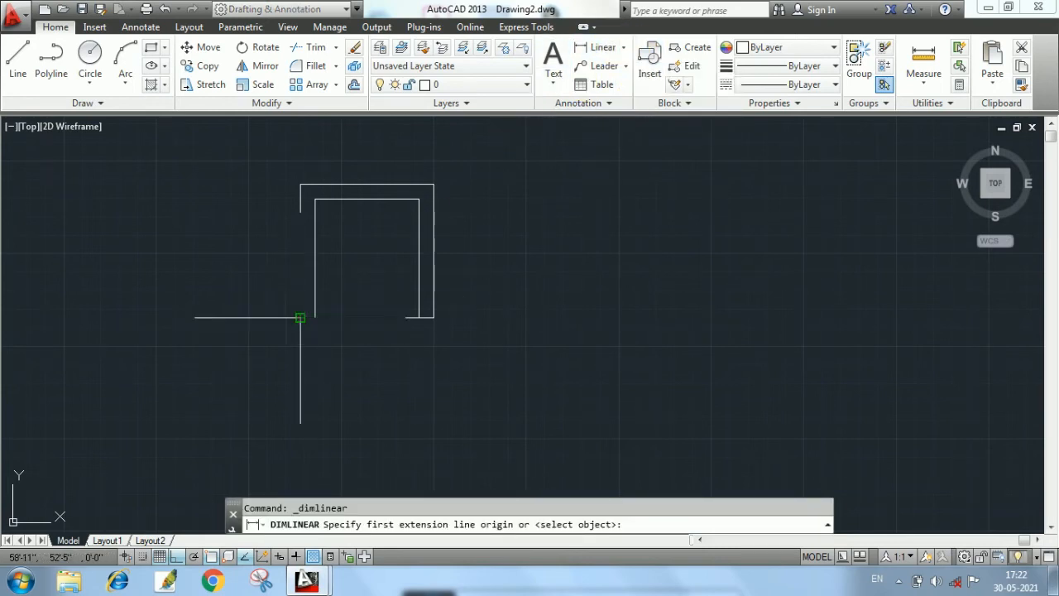
left_click(300, 316)
left_click(433, 318)
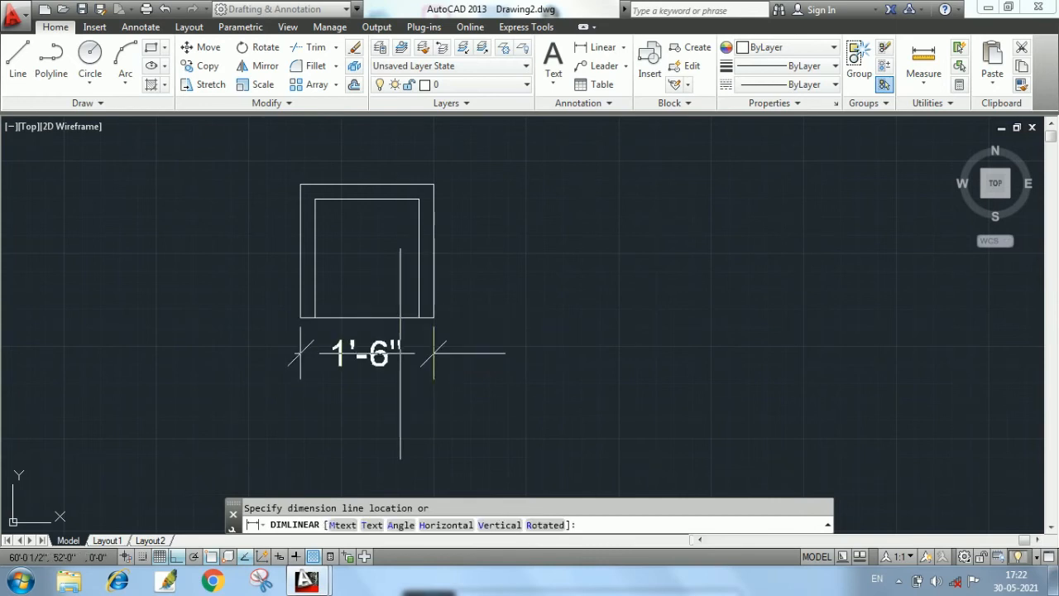
left_click(398, 359)
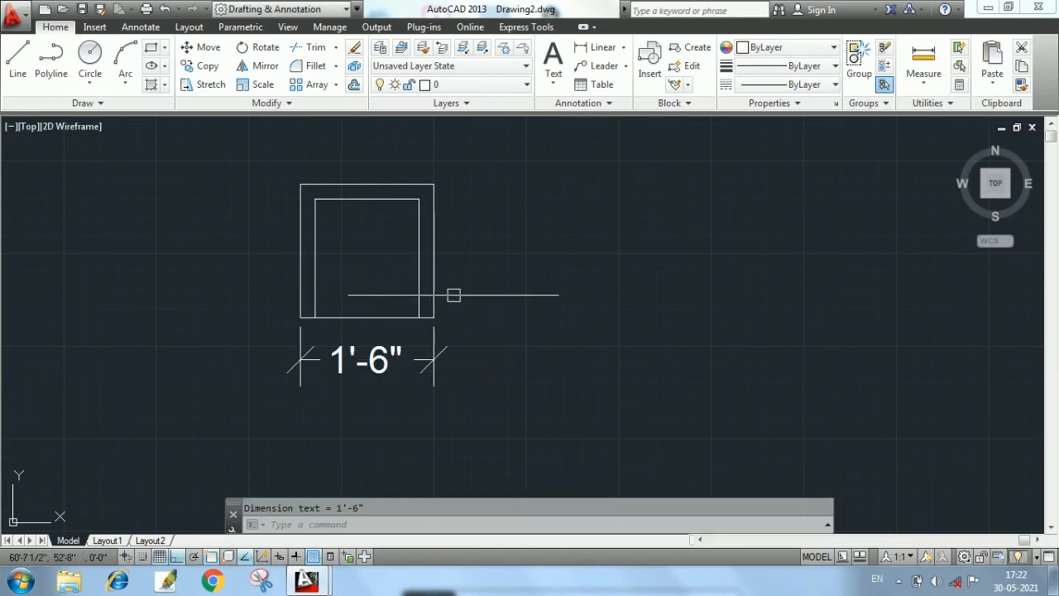
key("Return")
left_click(432, 185)
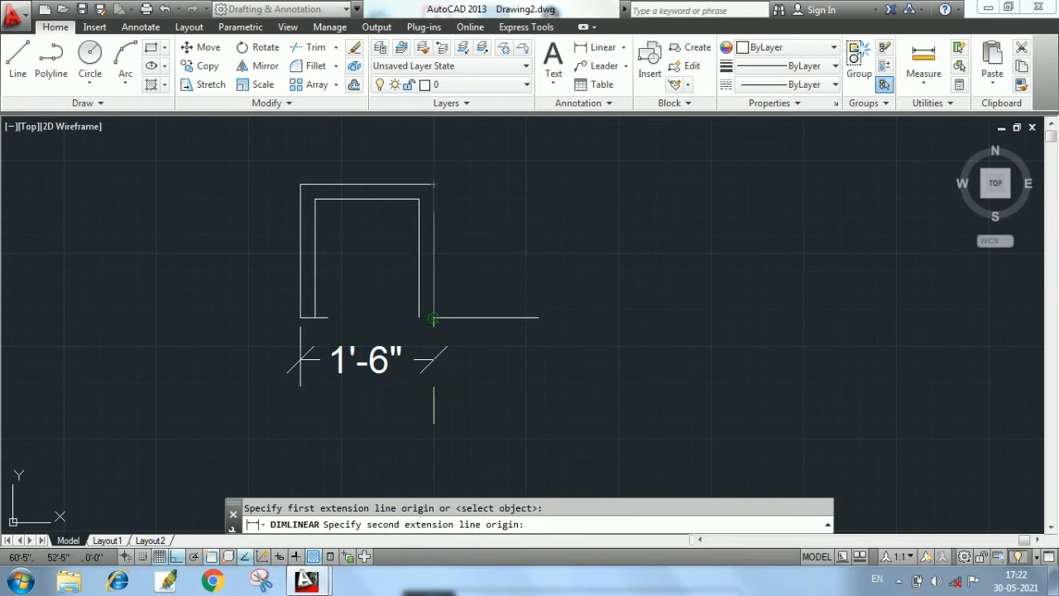
left_click(434, 318)
left_click(479, 285)
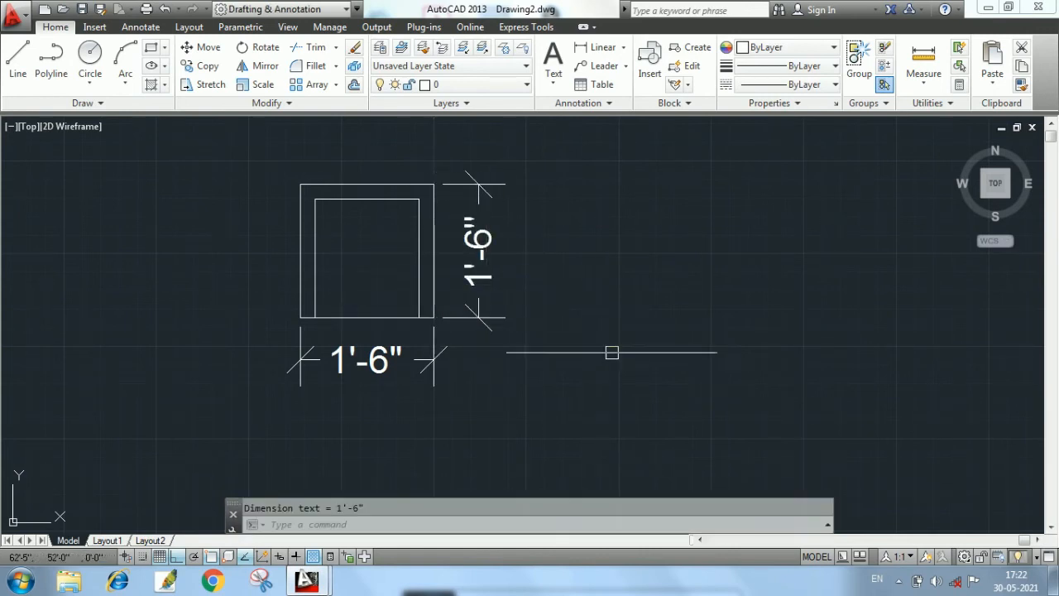
Switch to Drawing1 to examine the finished table and chair layout with its dimensions, and return to Drawing2
scroll(546, 273, "down", 1)
mouse_move(640, 333)
middle_mouse_down()
mouse_move(492, 293)
mouse_move(478, 306)
middle_mouse_up()
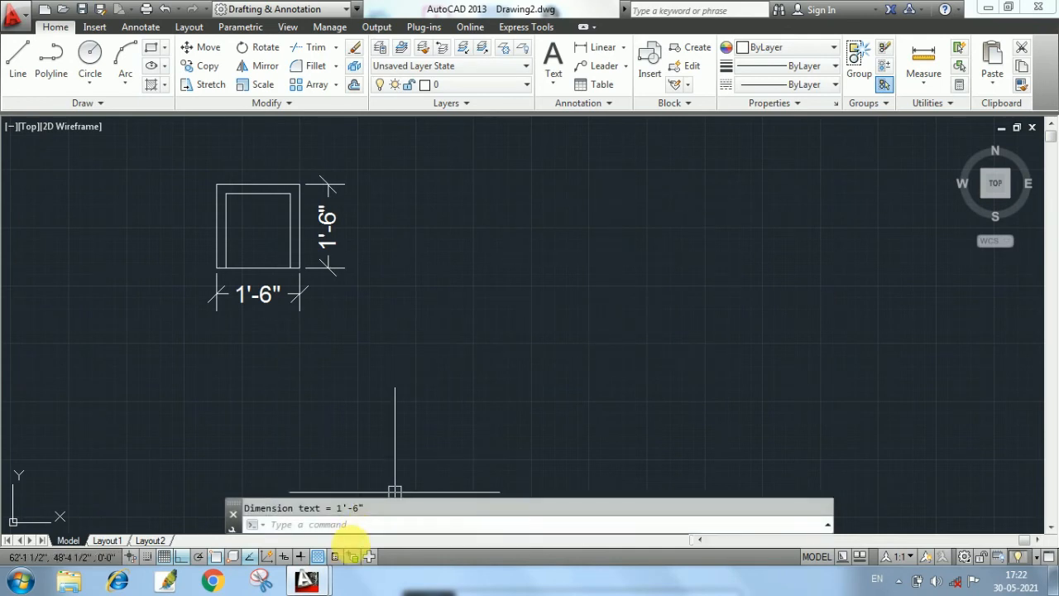
mouse_move(307, 579)
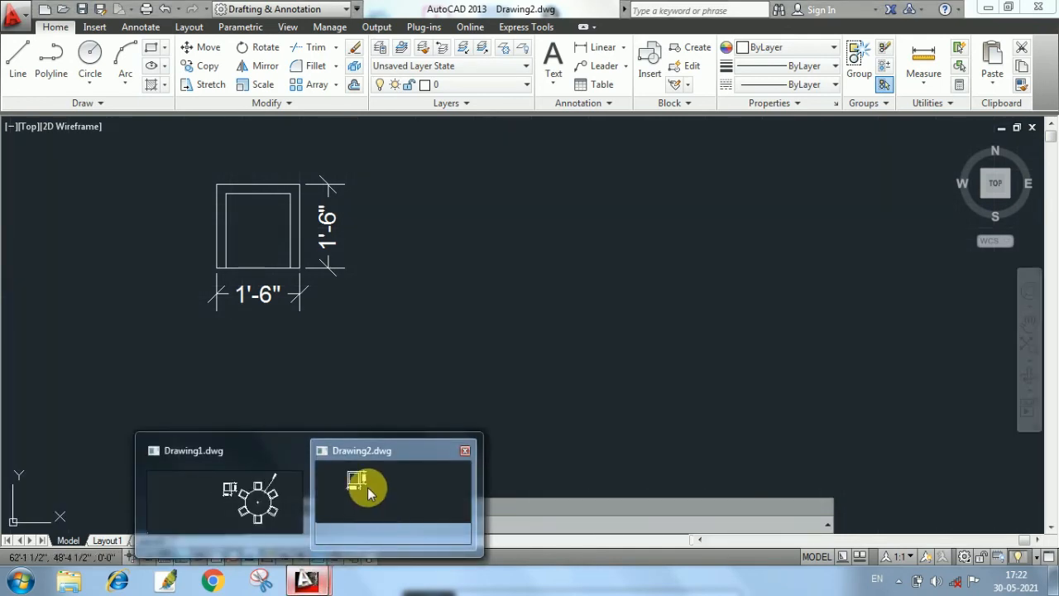
left_click(290, 493)
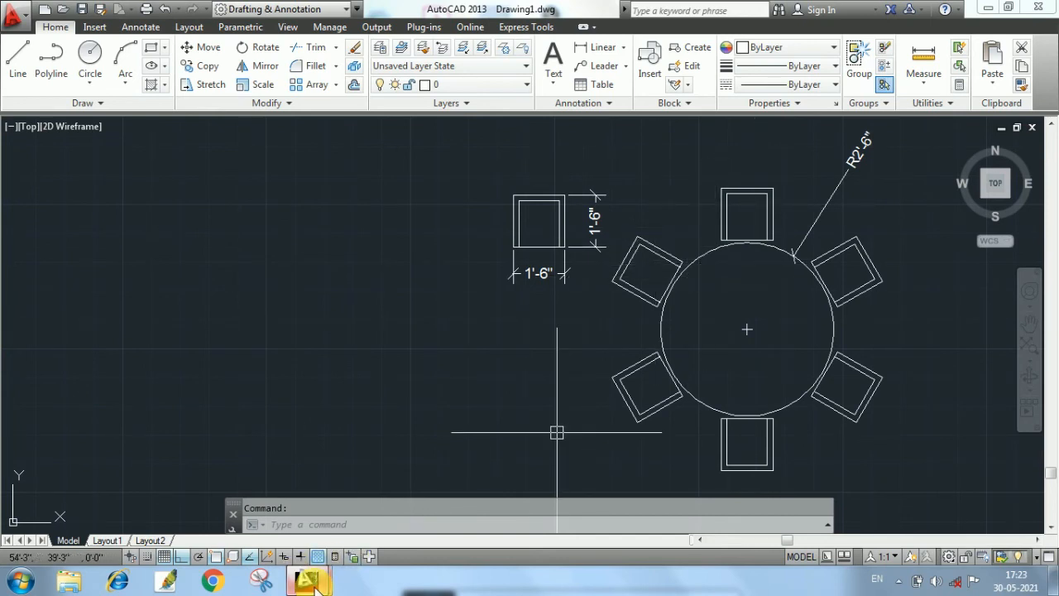
mouse_move(315, 586)
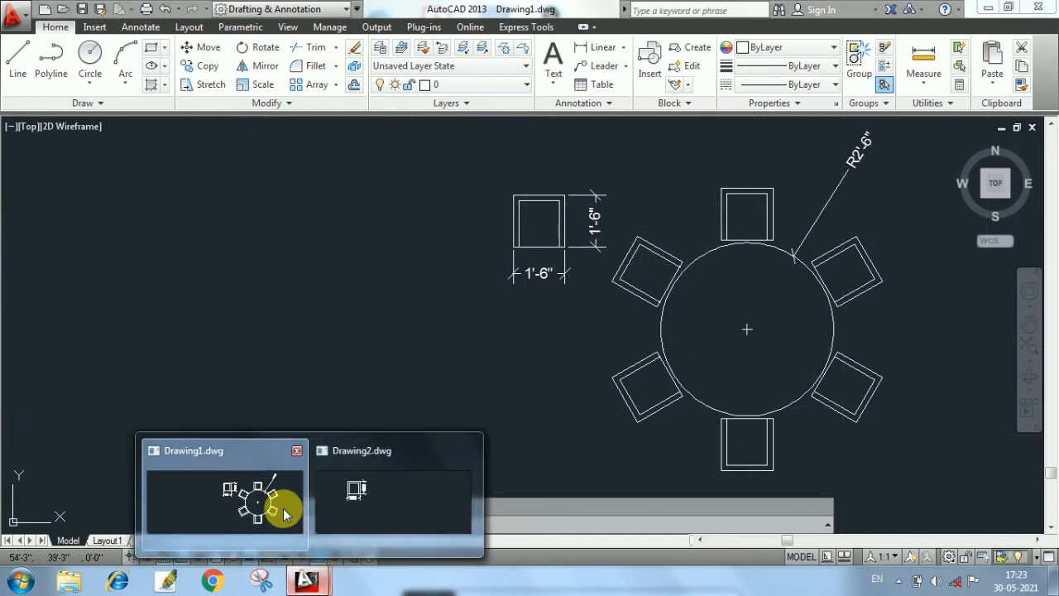
left_click(284, 514)
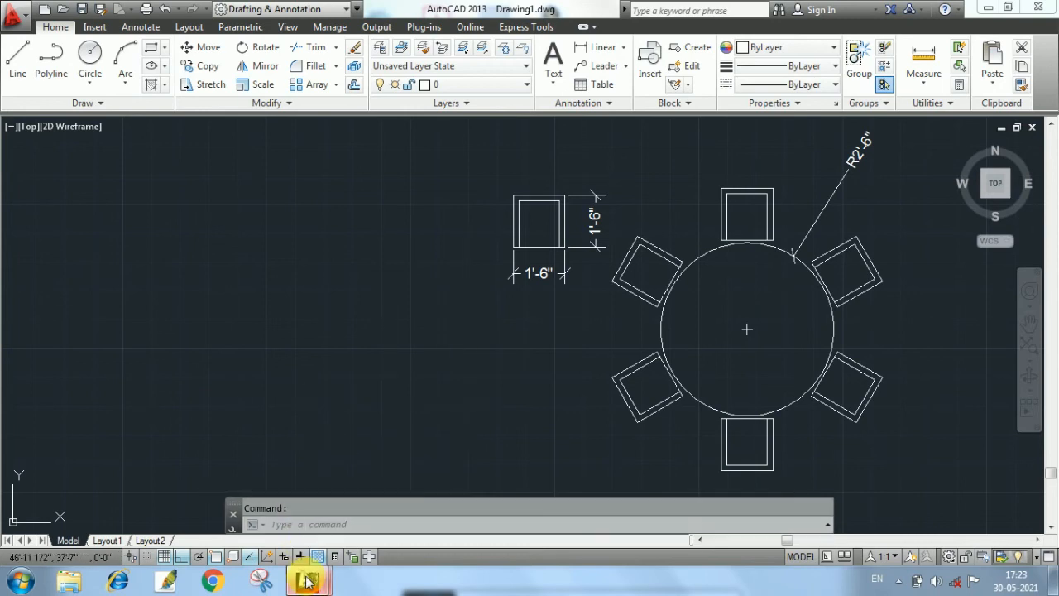
mouse_move(306, 582)
left_click(378, 491)
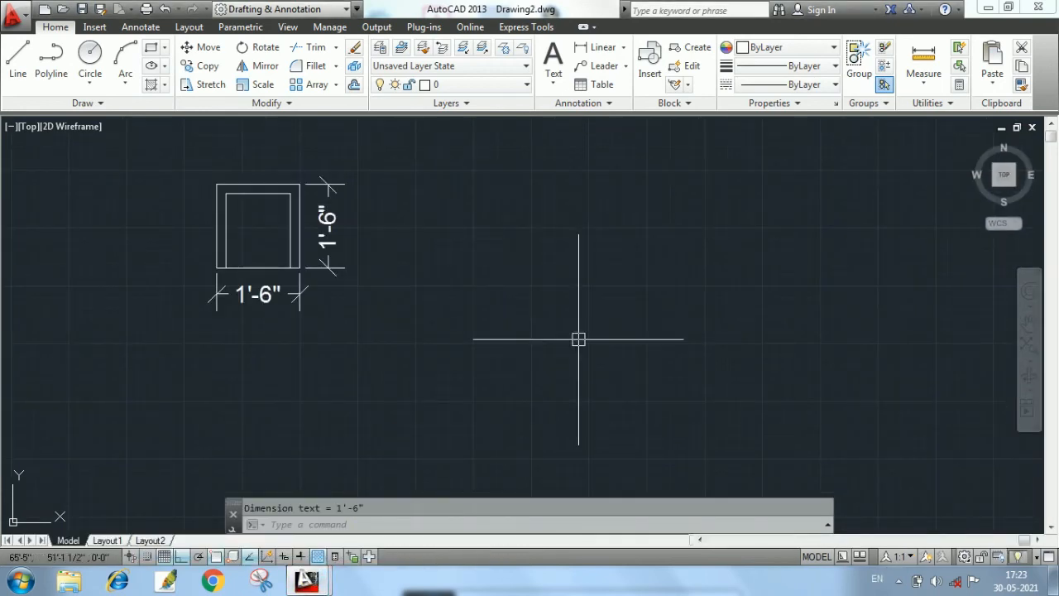
Draw the round table as a circle with a 2'6" radius in the empty space right of the chair
type("c")
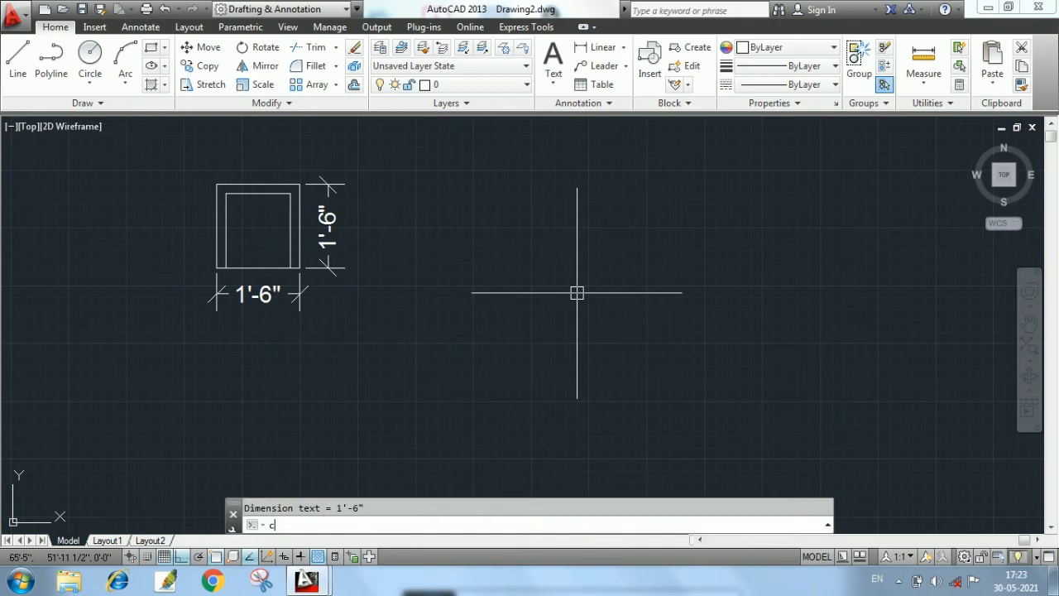
key("Return")
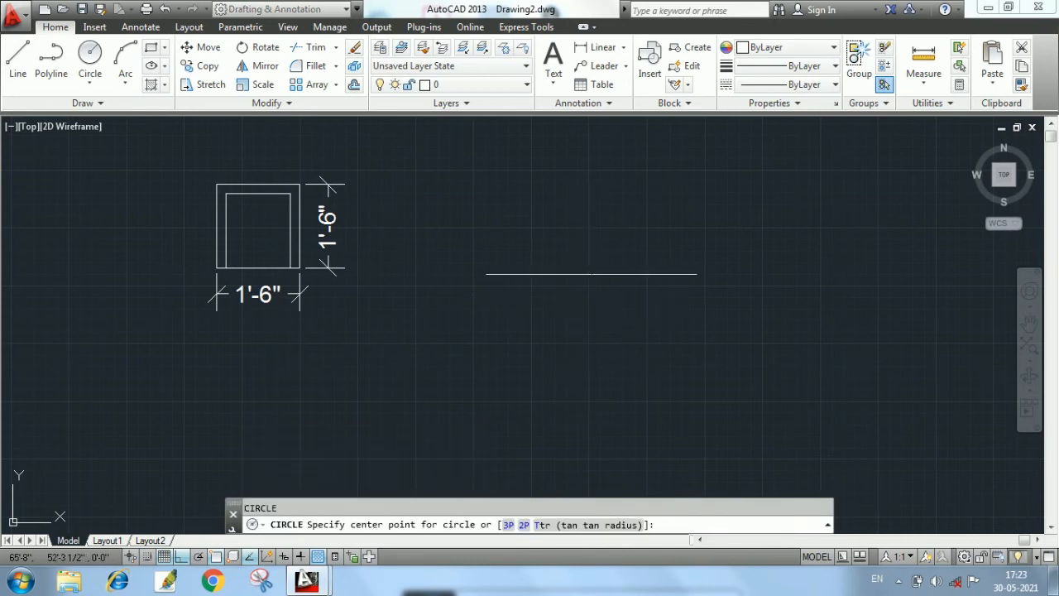
left_click(592, 274)
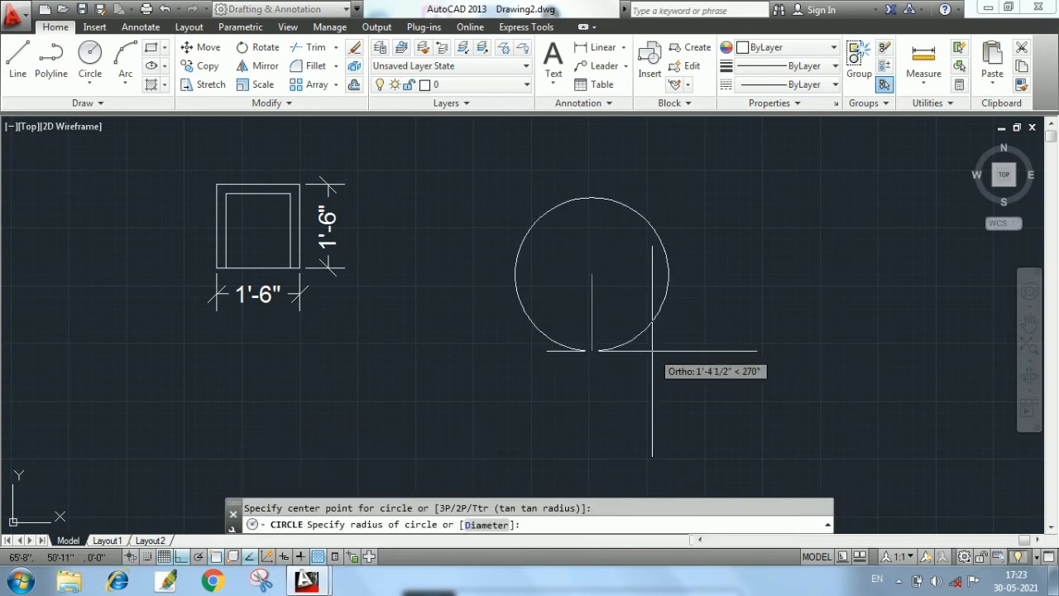
type("2'6")
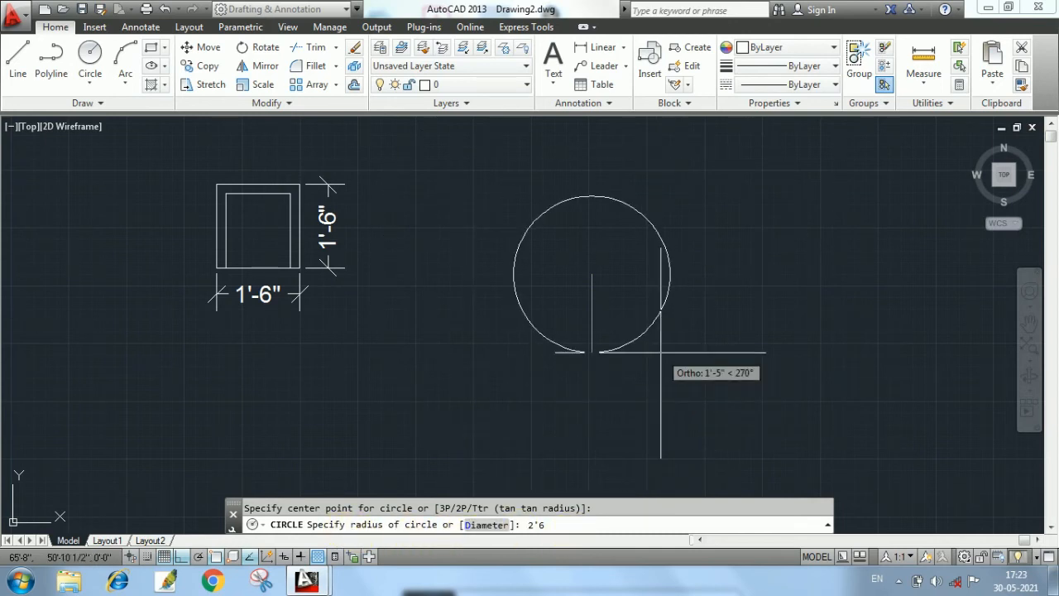
key("Return")
mouse_move(633, 224)
middle_mouse_down()
mouse_move(608, 245)
mouse_move(560, 239)
mouse_move(561, 257)
middle_mouse_up()
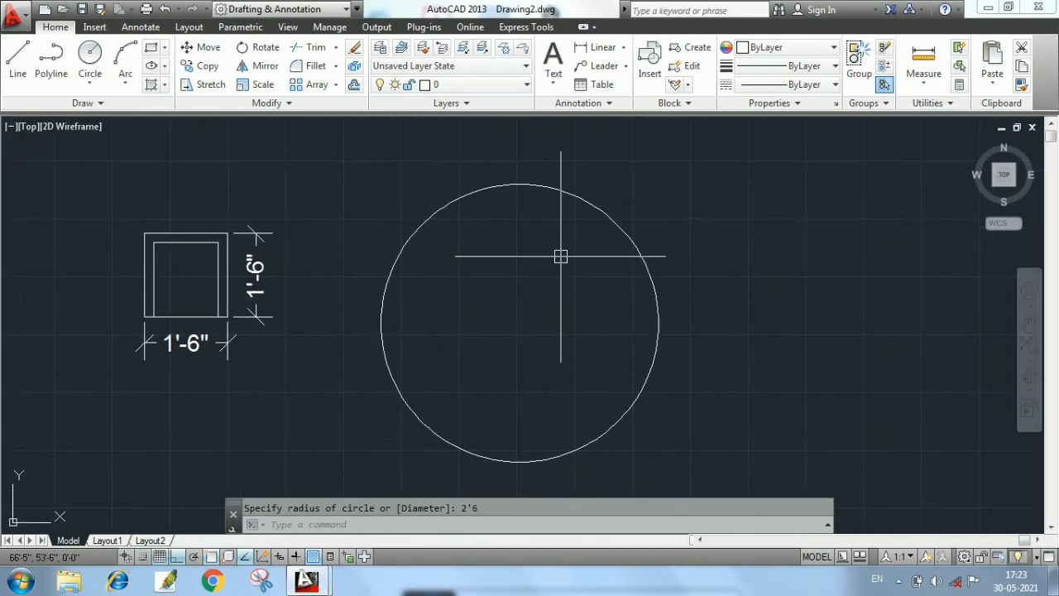
Copy the chair without its dimensions from the midpoint of its bottom side to the table circle's top quadrant
scroll(561, 257, "down", 2)
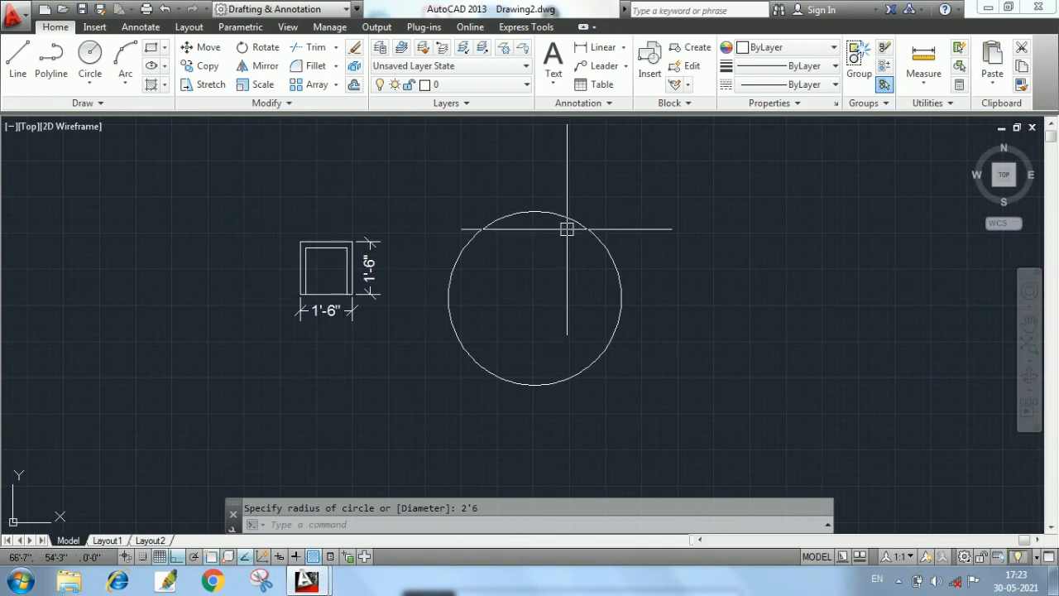
scroll(329, 308, "up", 2)
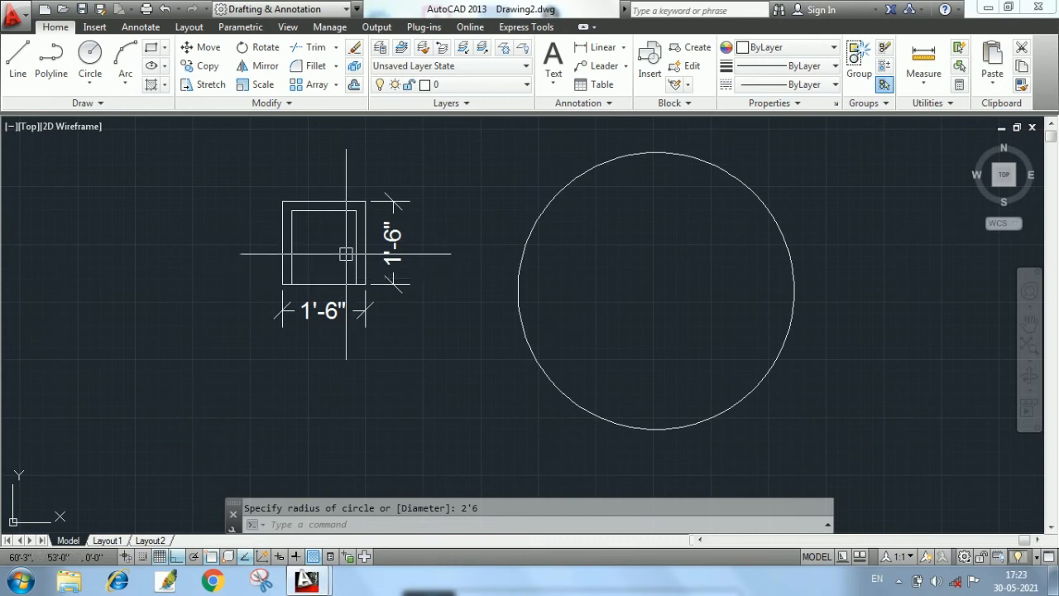
scroll(470, 306, "down", 2)
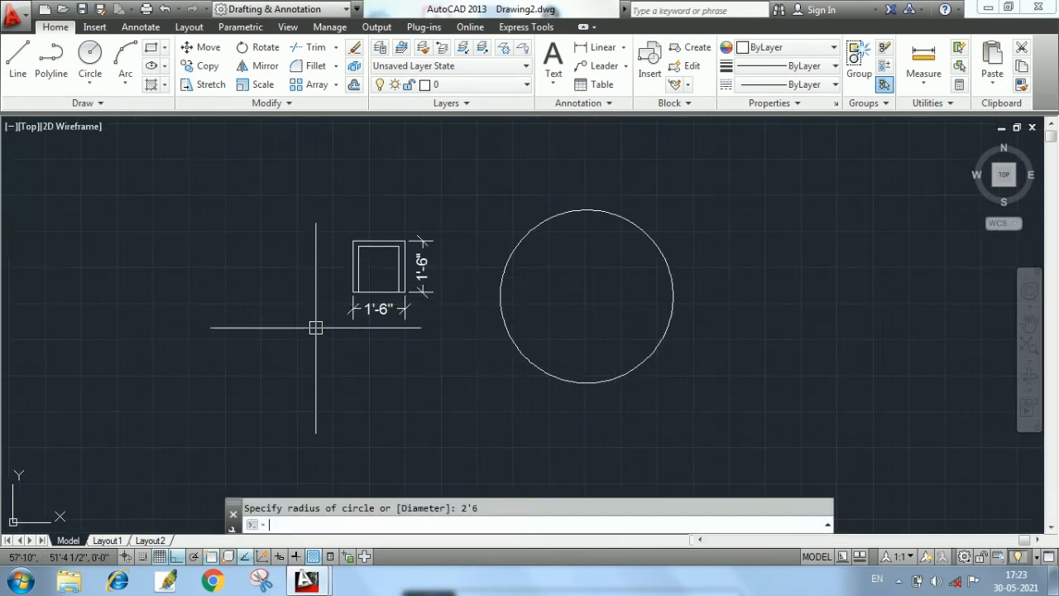
type("o")
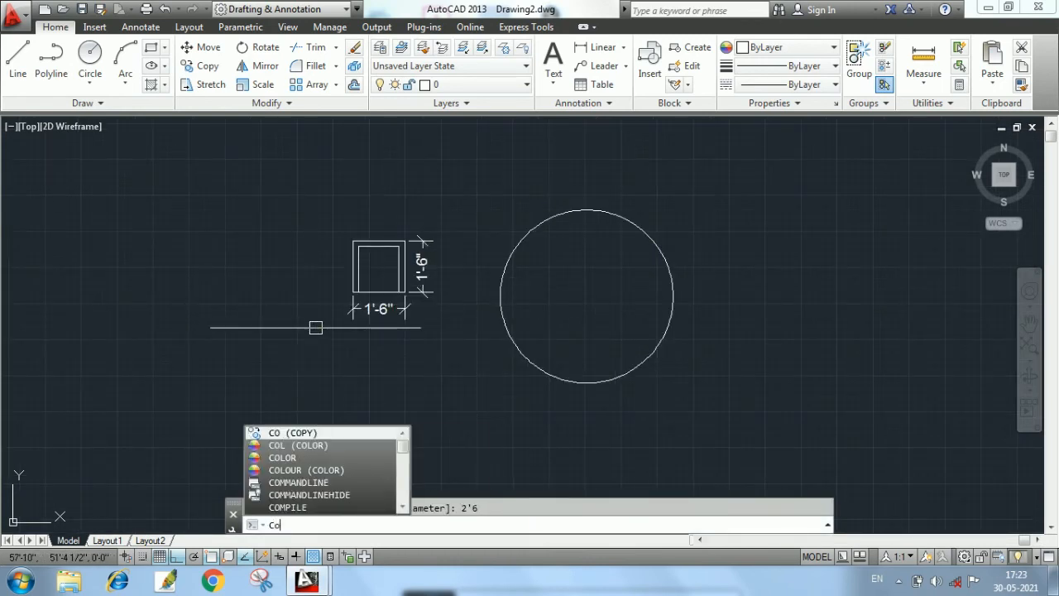
key("Return")
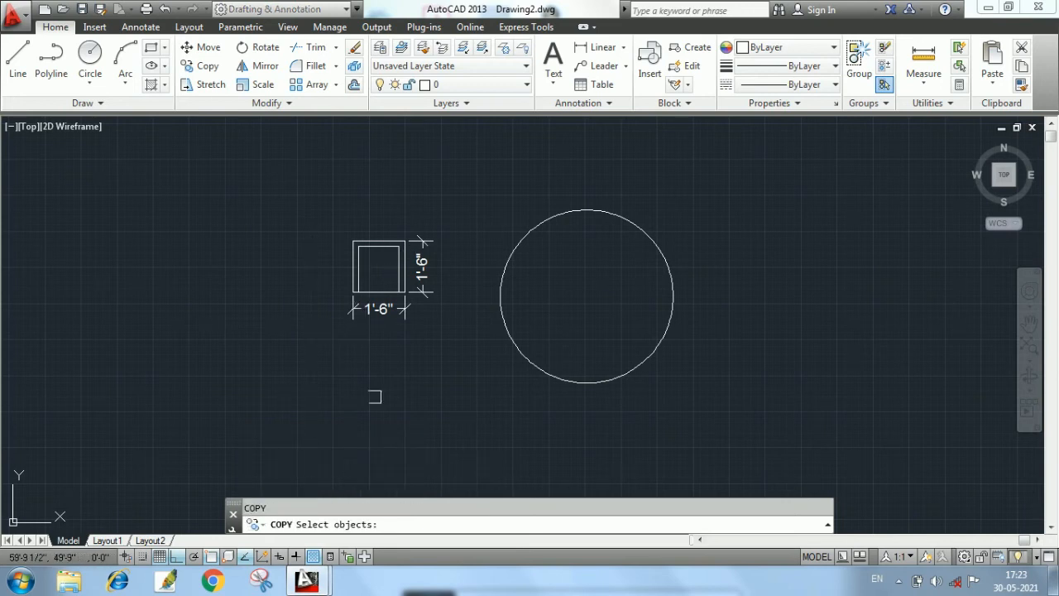
scroll(396, 273, "up", 4)
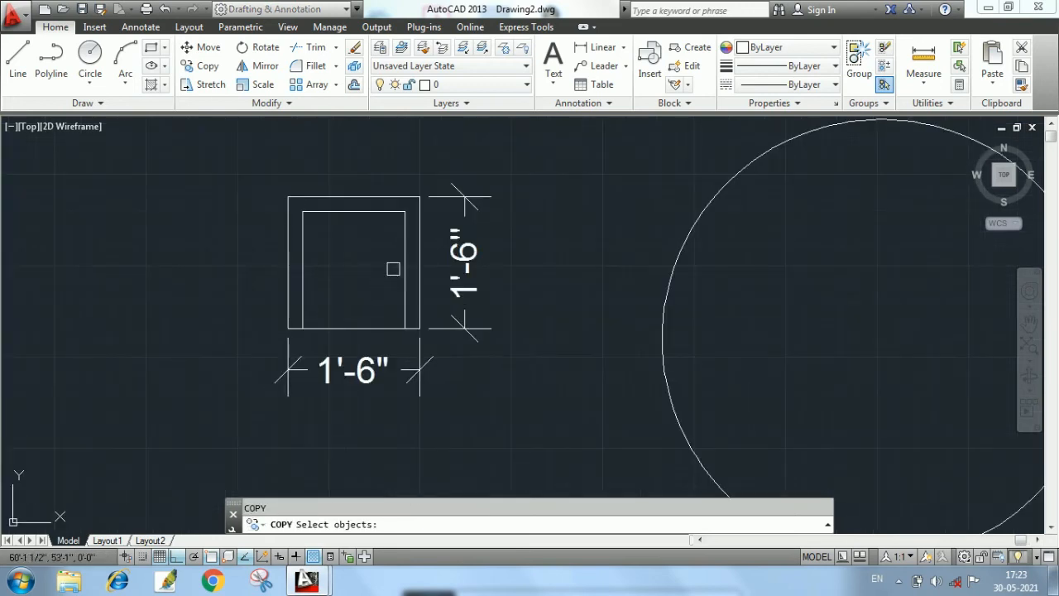
left_click(249, 153)
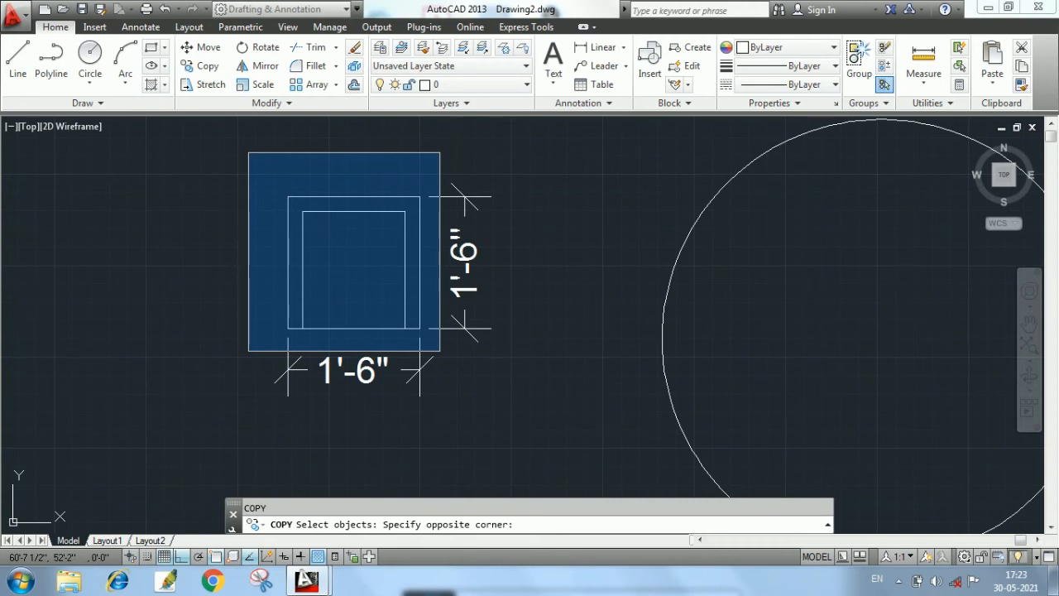
left_click(441, 344)
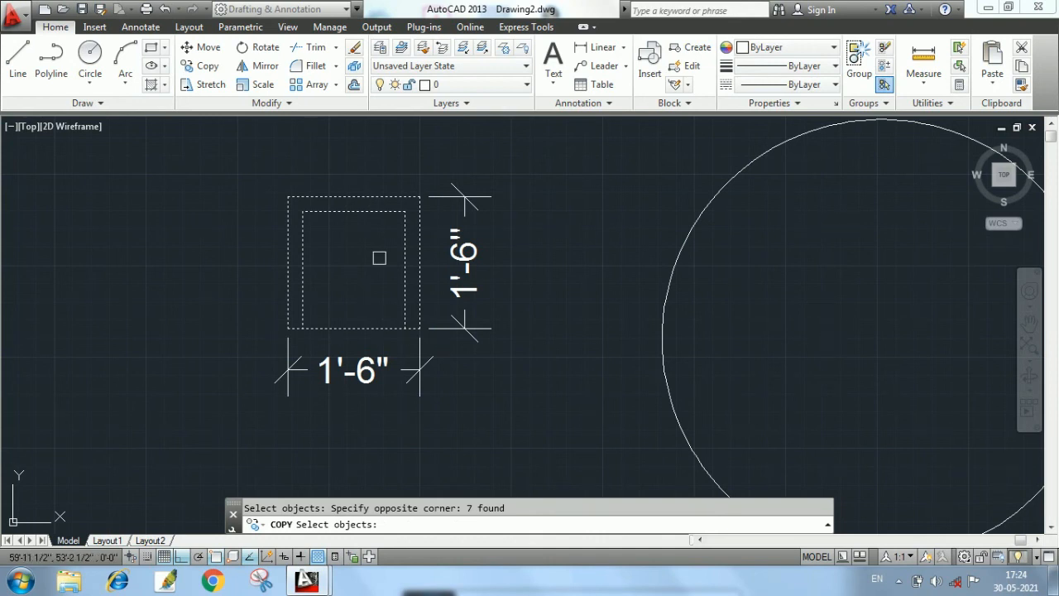
key("Return")
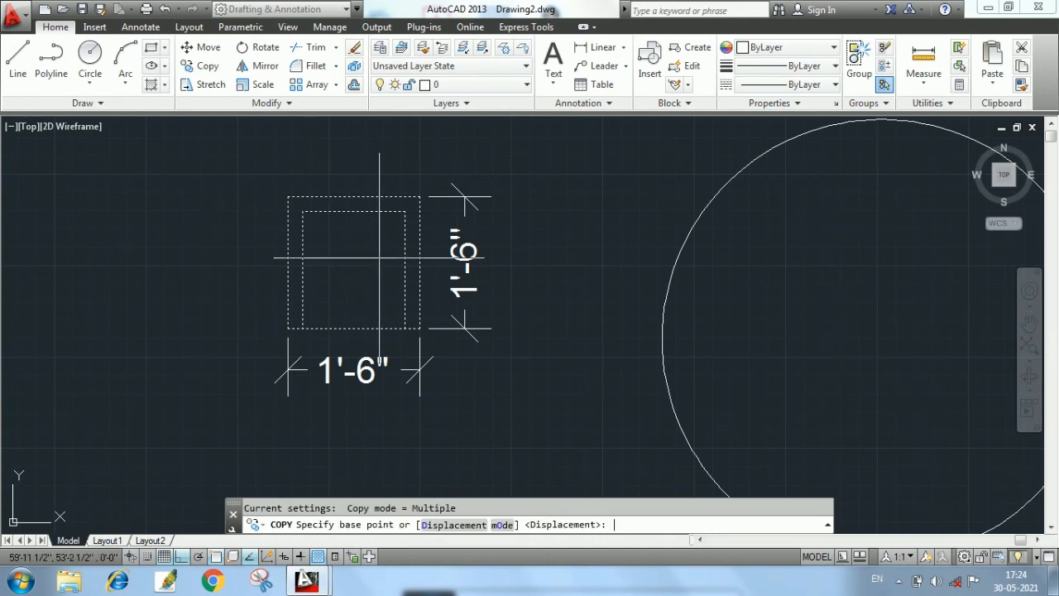
left_click(354, 329)
scroll(480, 347, "down", 4)
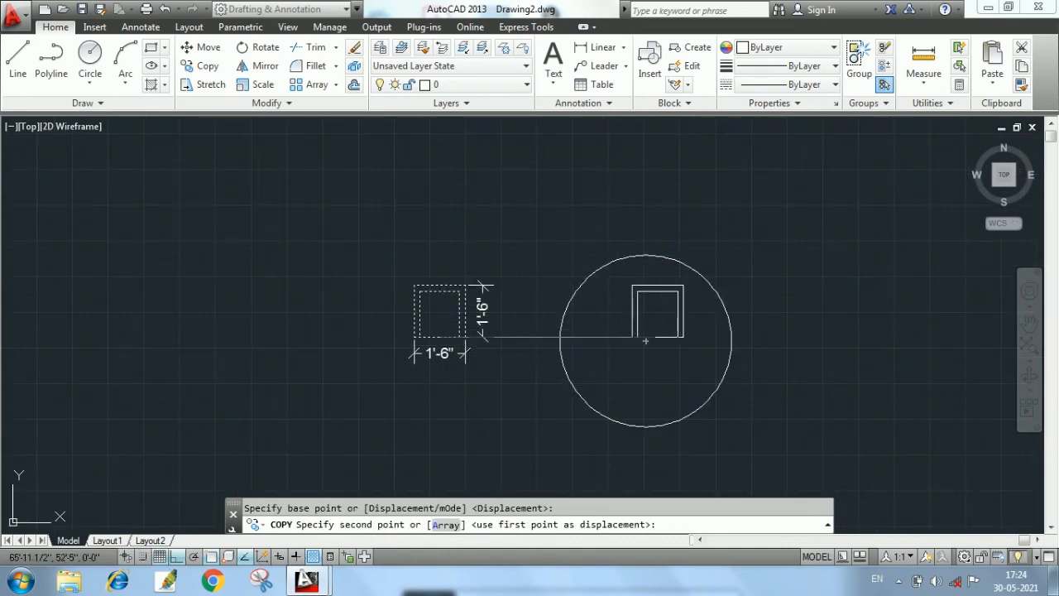
scroll(638, 259, "up", 4)
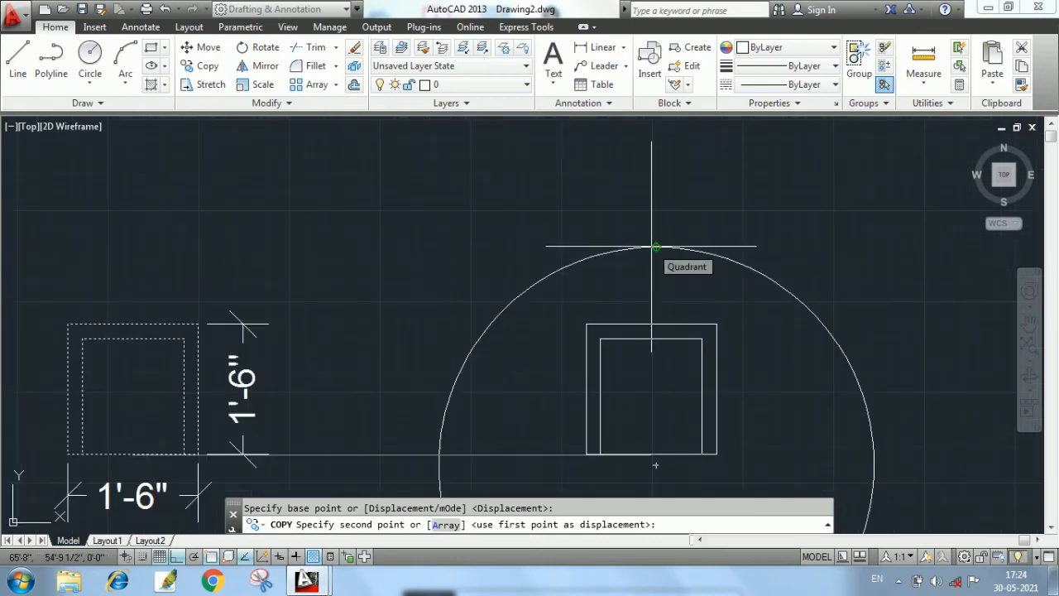
left_click(655, 247)
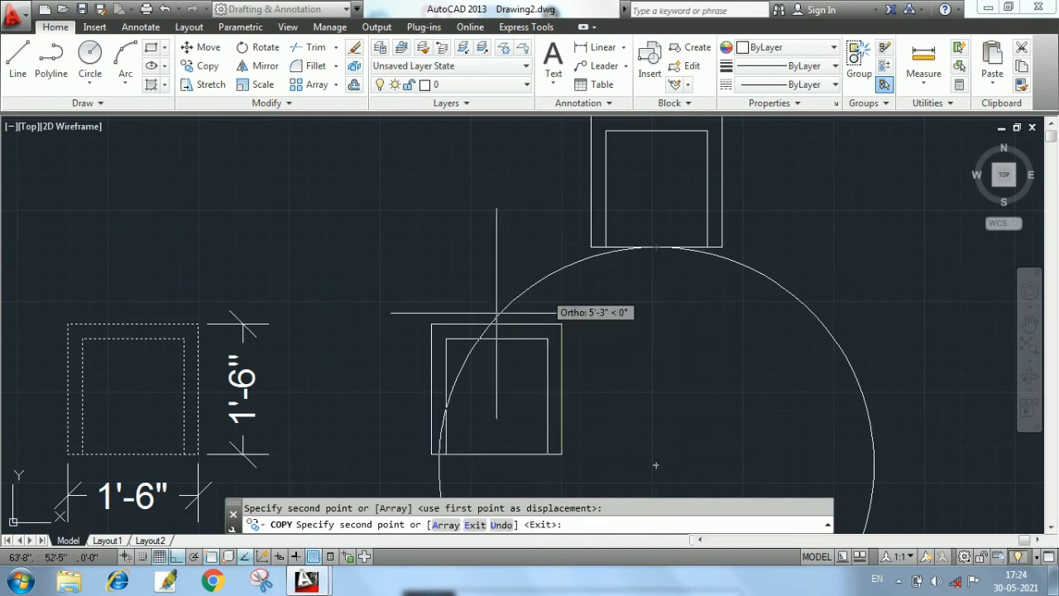
scroll(507, 342, "down", 1)
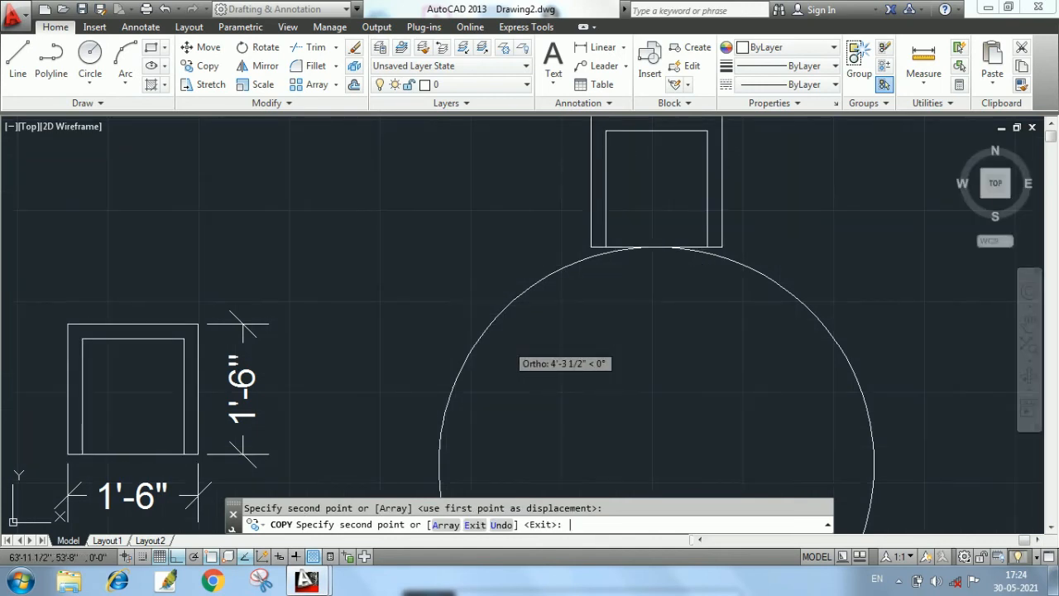
key("Return")
Move the chair copy at the table's top quadrant 1" straight up, away from the circle
scroll(561, 301, "down", 1)
scroll(560, 301, "down", 1)
scroll(610, 317, "up", 2)
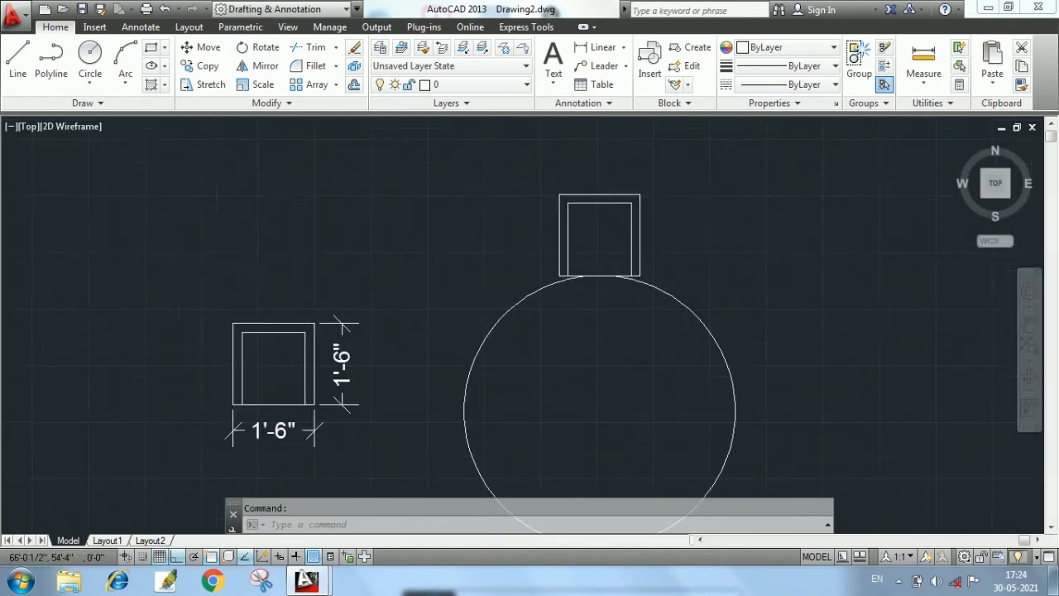
scroll(608, 263, "down", 1)
scroll(607, 264, "down", 3)
scroll(533, 166, "up", 2)
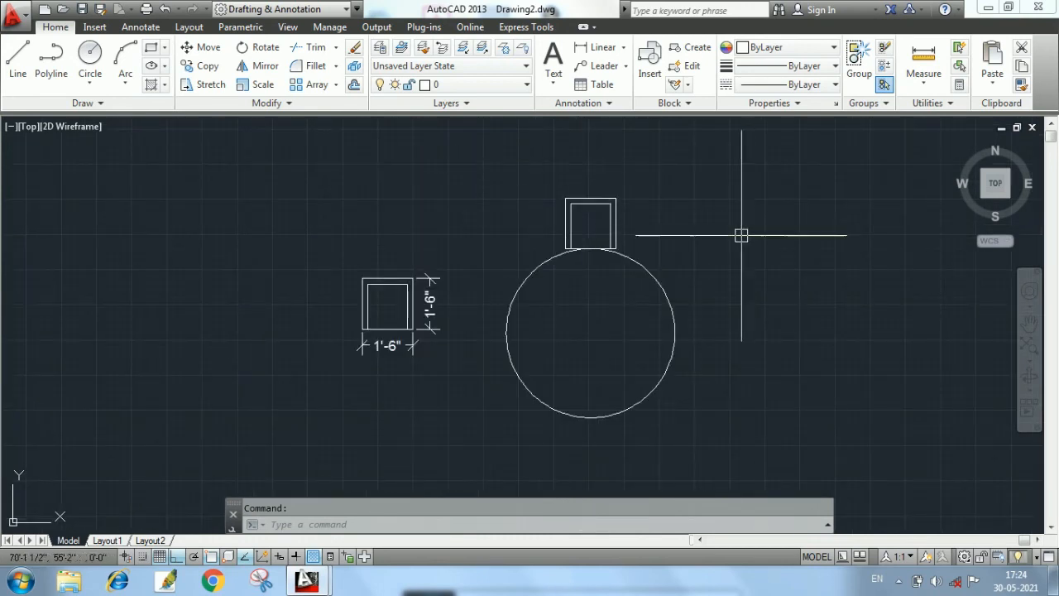
type("M")
key("Return")
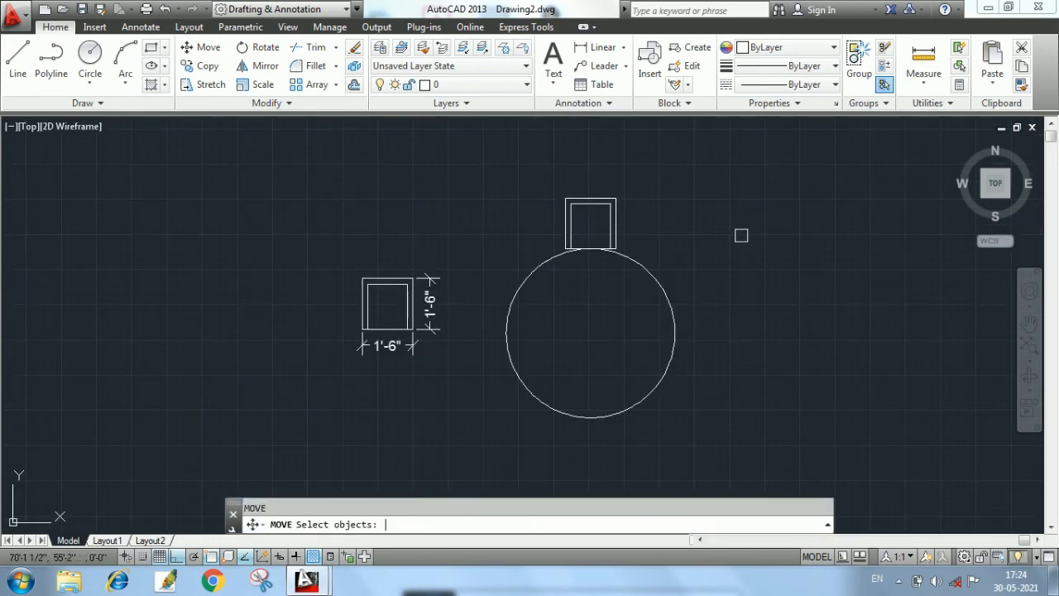
left_click(524, 170)
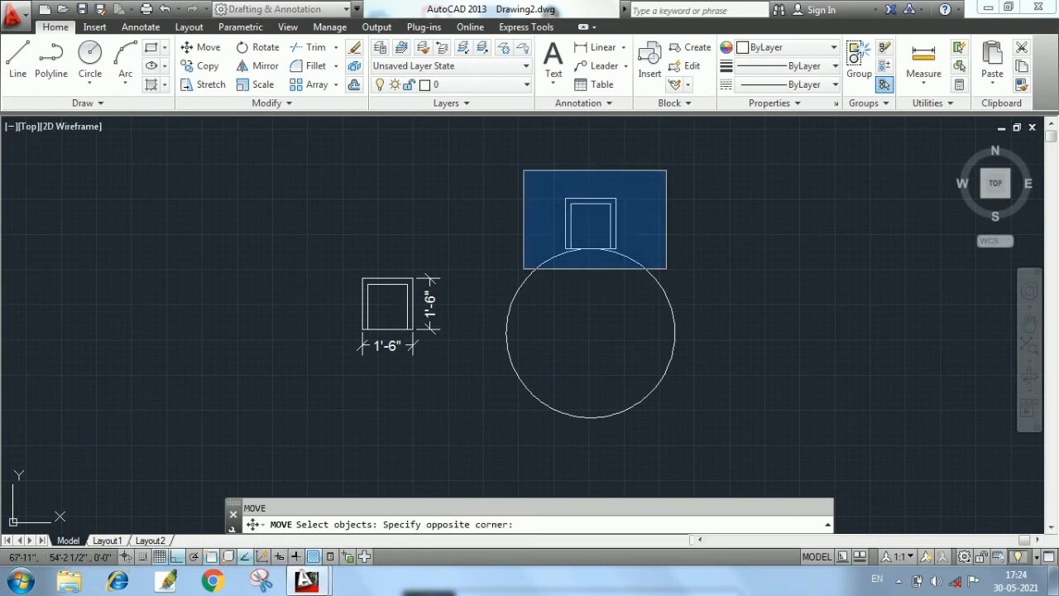
left_click(666, 268)
scroll(613, 245, "up", 4)
right_click(709, 300)
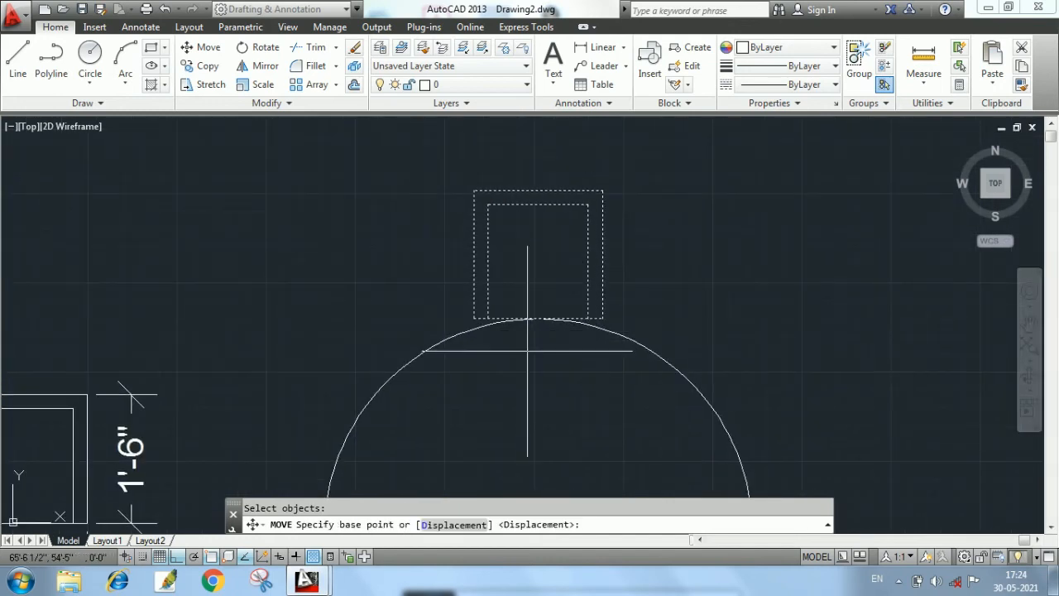
left_click(549, 386)
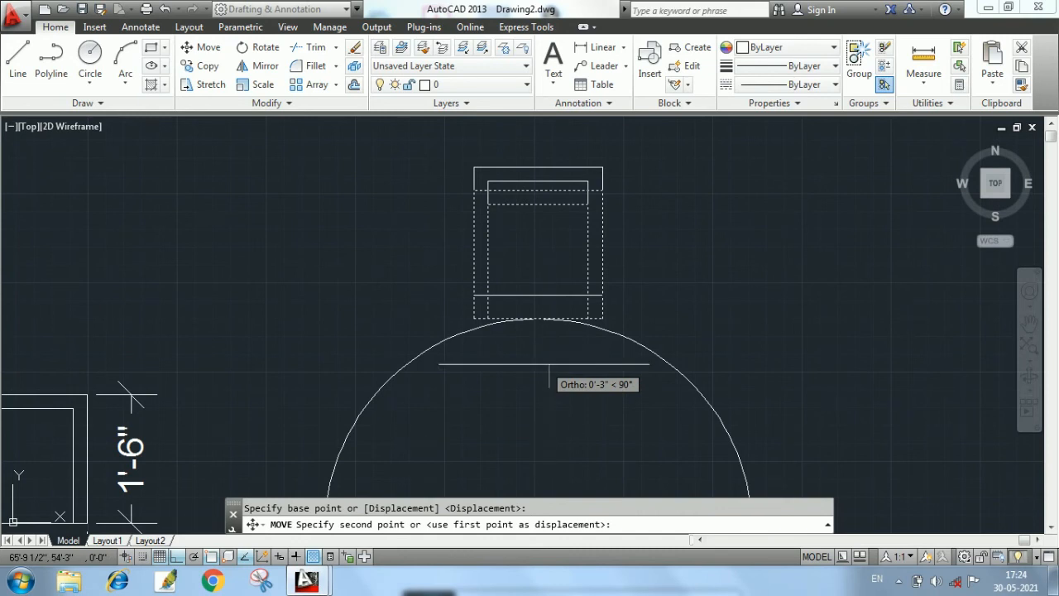
type("1")
key("Return")
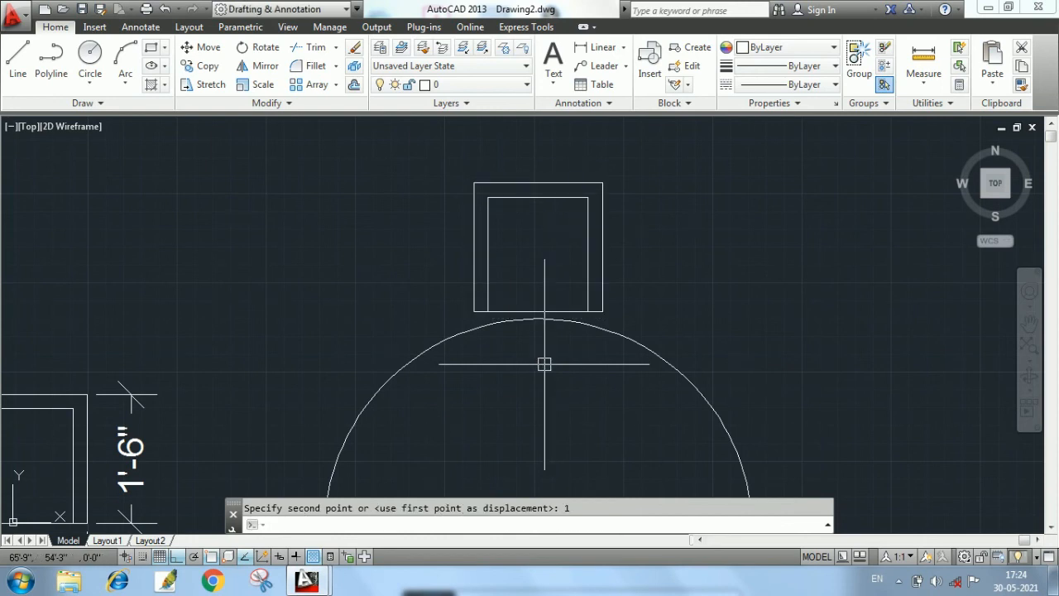
Create a polar array of the chair above the table, centred on the table circle's center
scroll(544, 364, "down", 5)
scroll(574, 317, "down", 1)
scroll(627, 416, "up", 1)
middle_click_drag(632, 419, 579, 359)
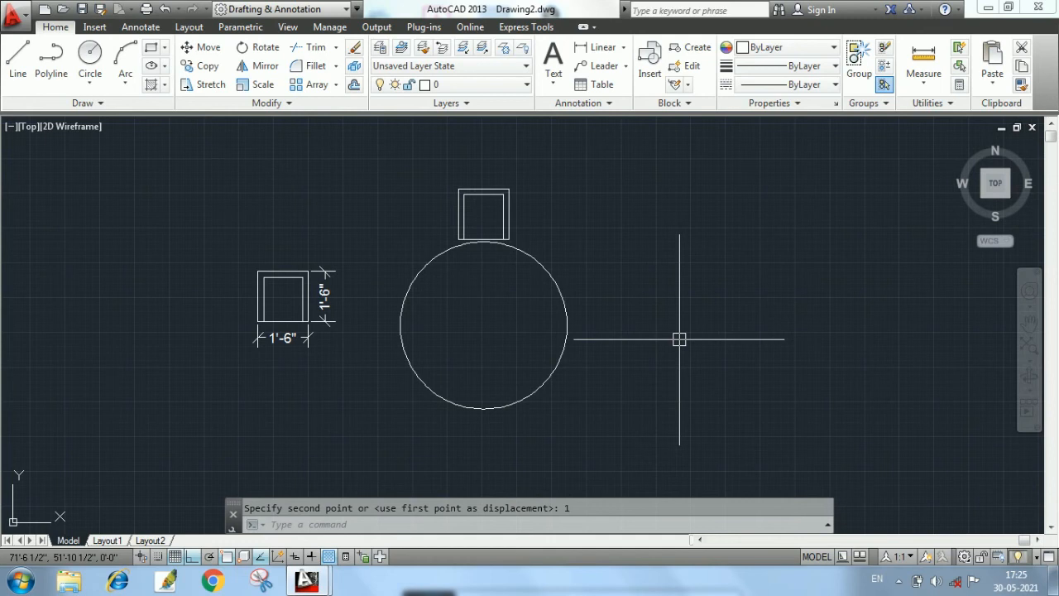
type("Ar")
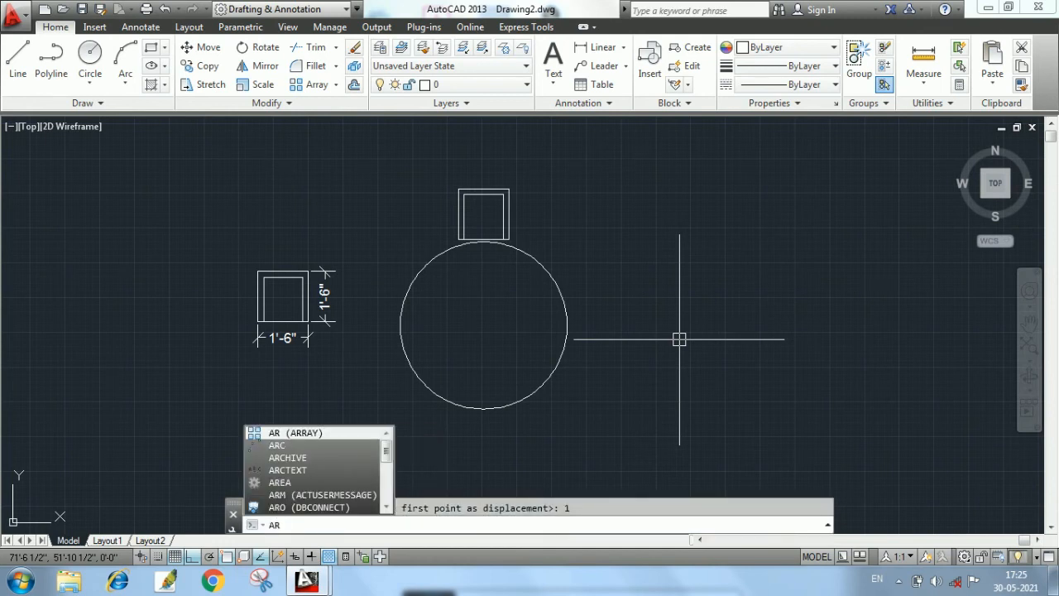
key("Escape")
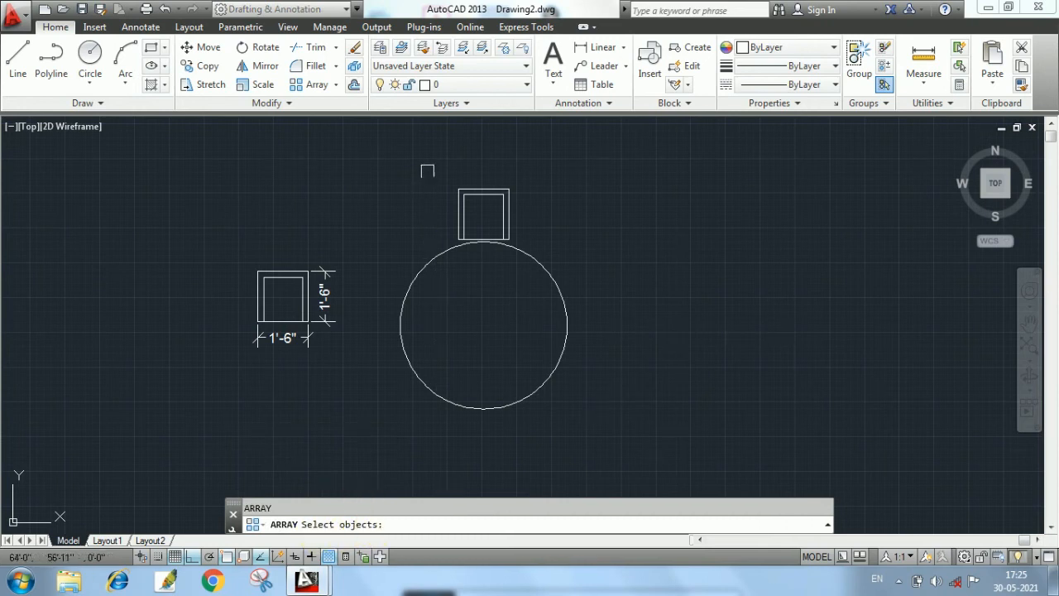
left_click(428, 169)
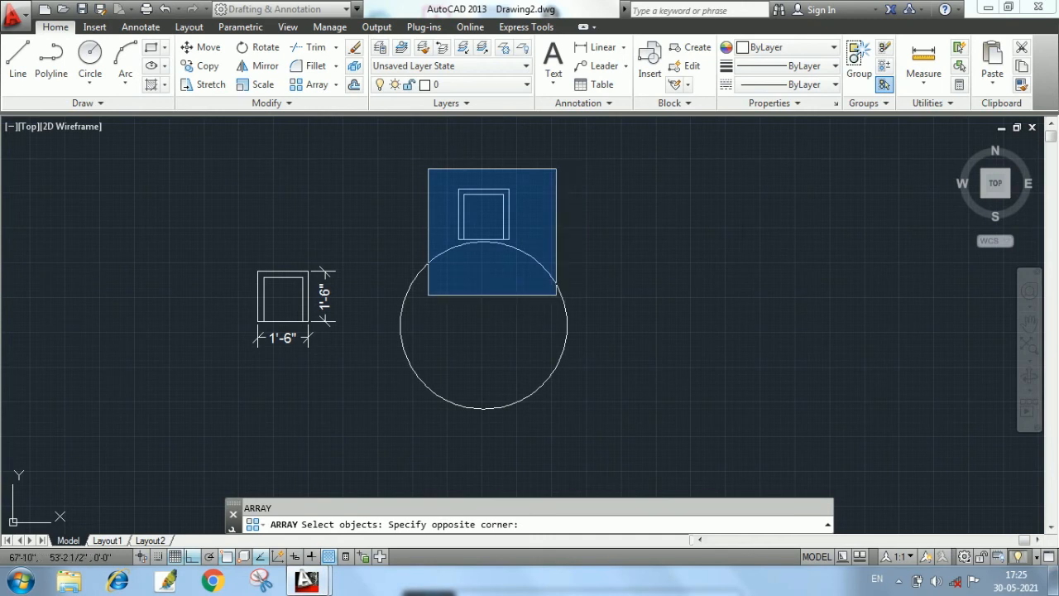
left_click(552, 295)
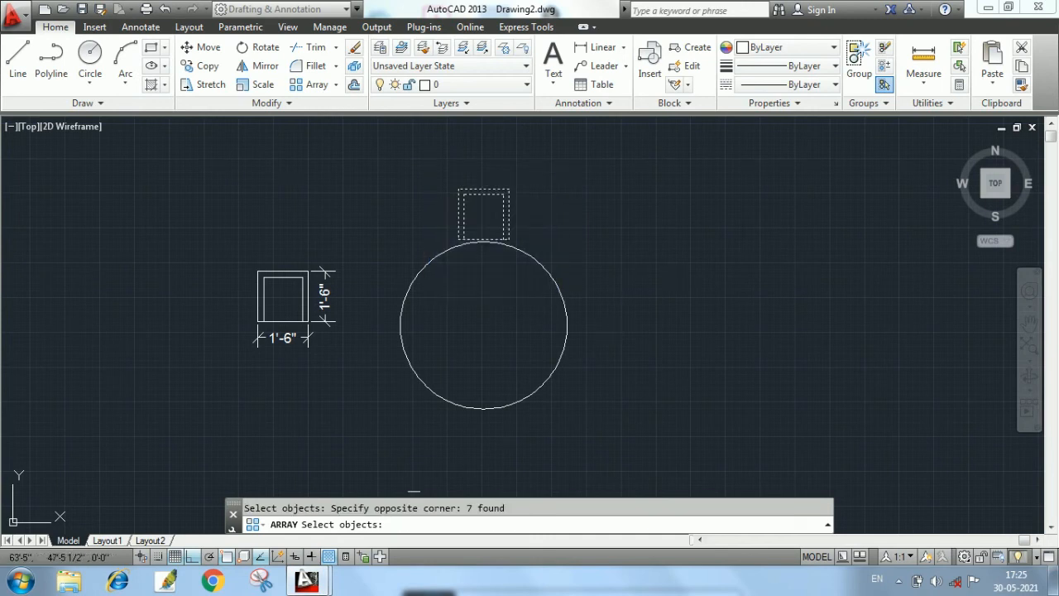
key("Return")
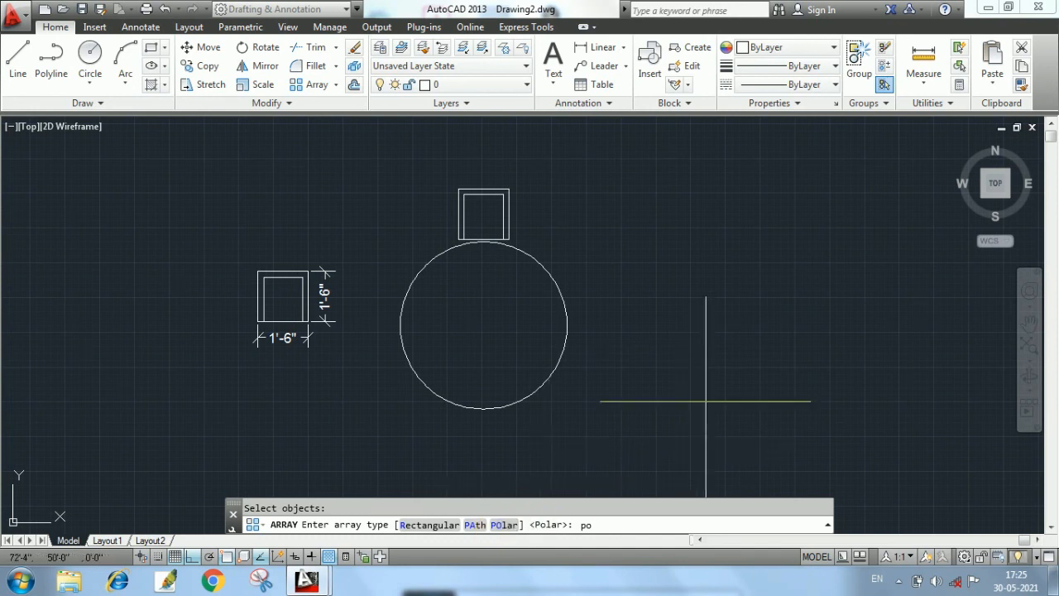
key("Return")
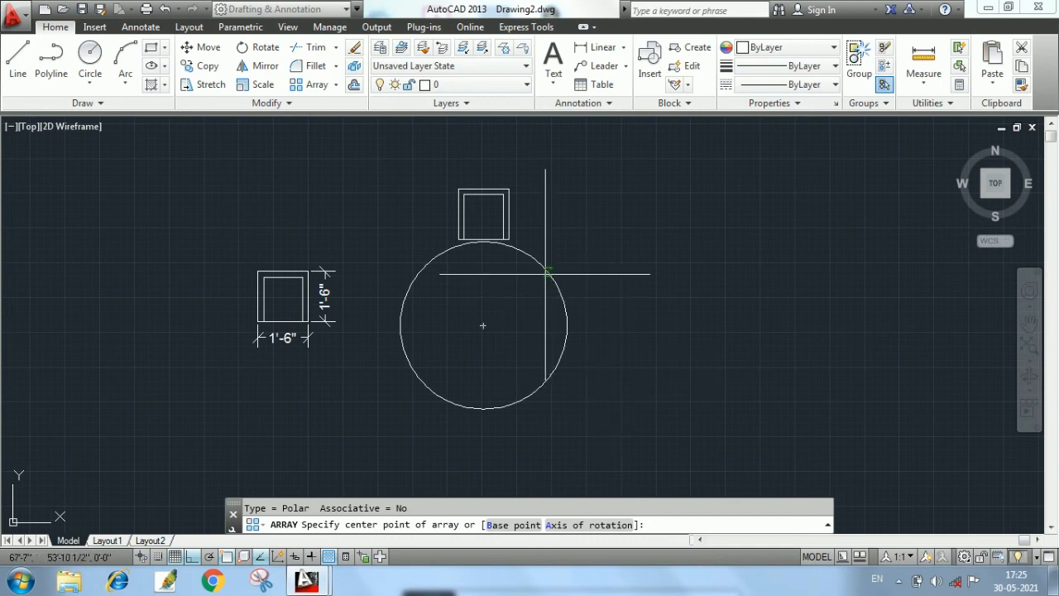
left_click(483, 325)
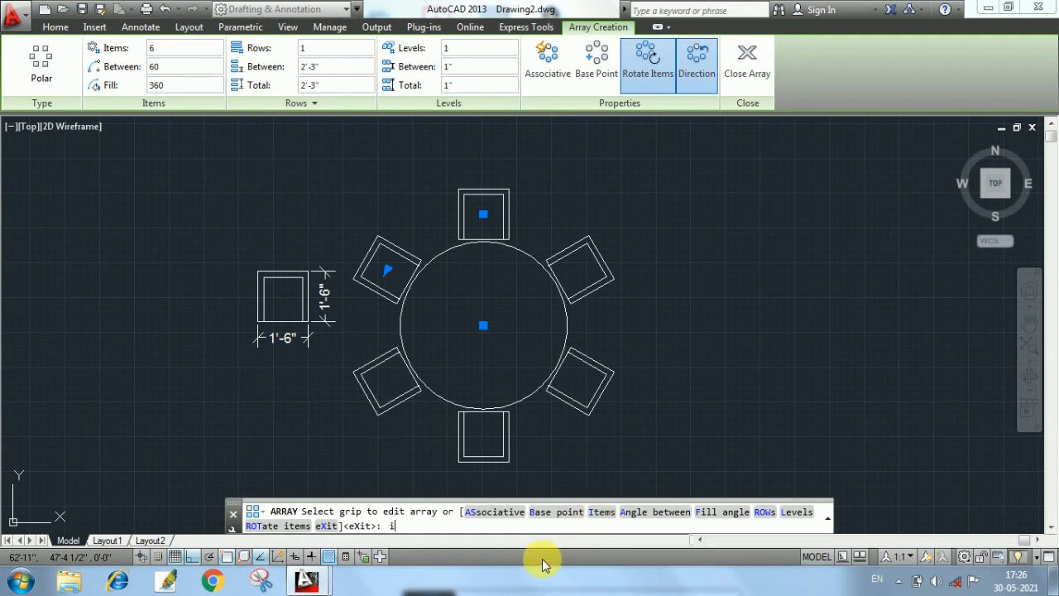
Accept 6 as the number of items in the chair array and finish the array
key("Return")
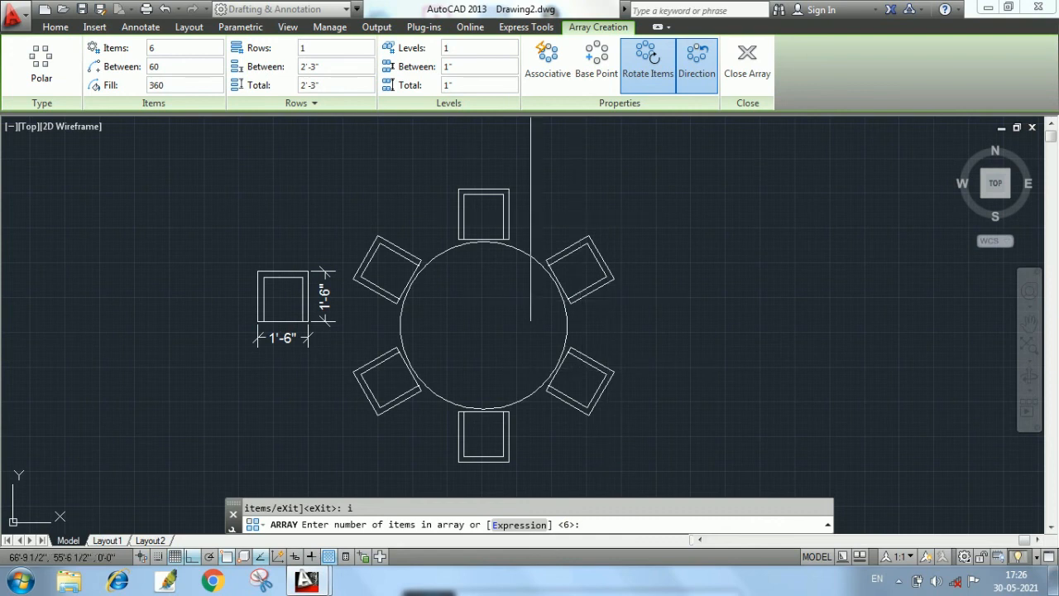
left_click(610, 527)
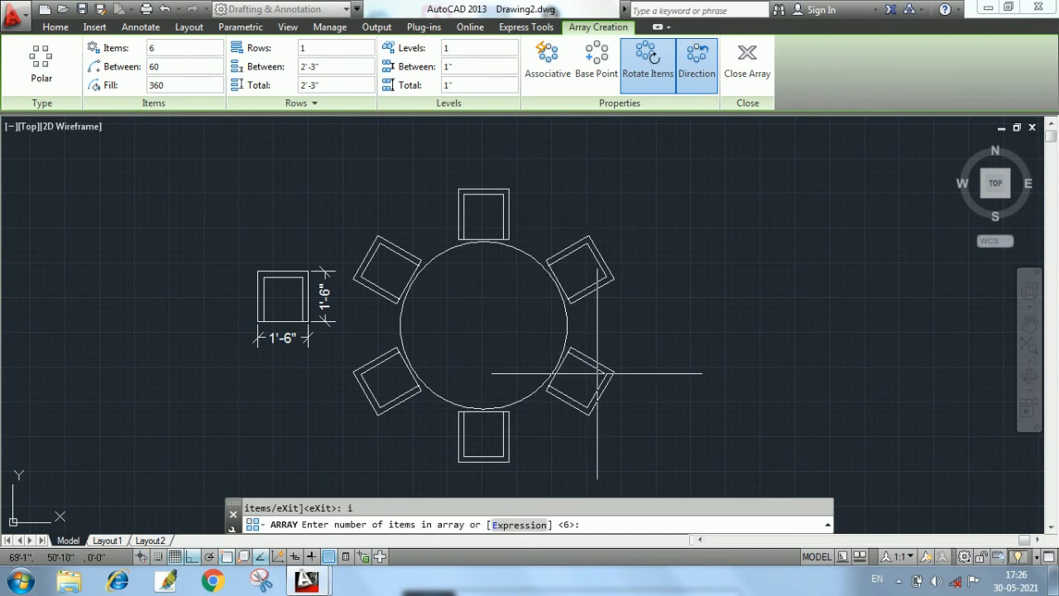
left_click(584, 523)
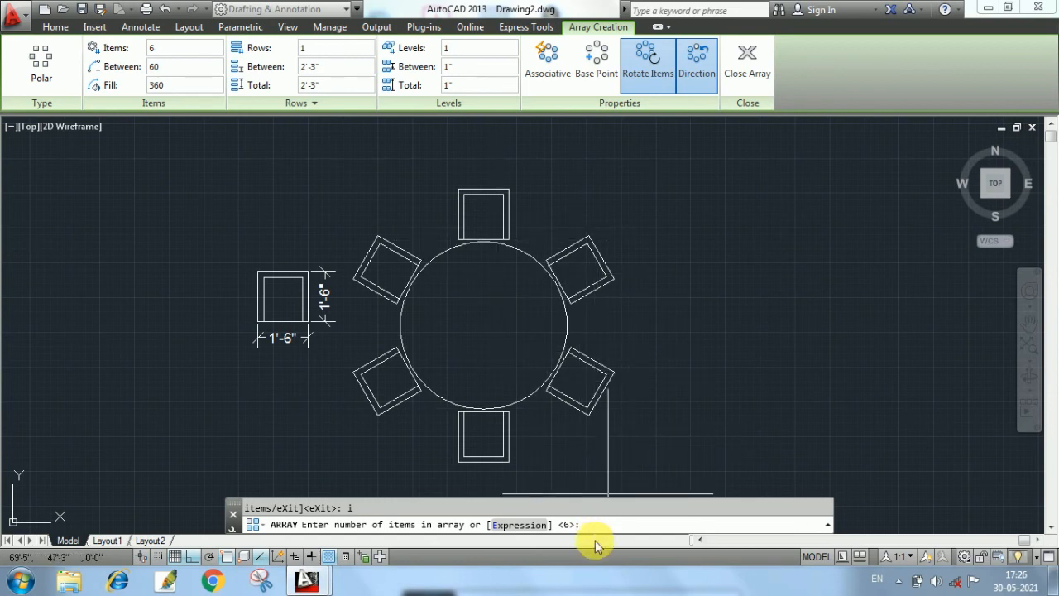
key("Return")
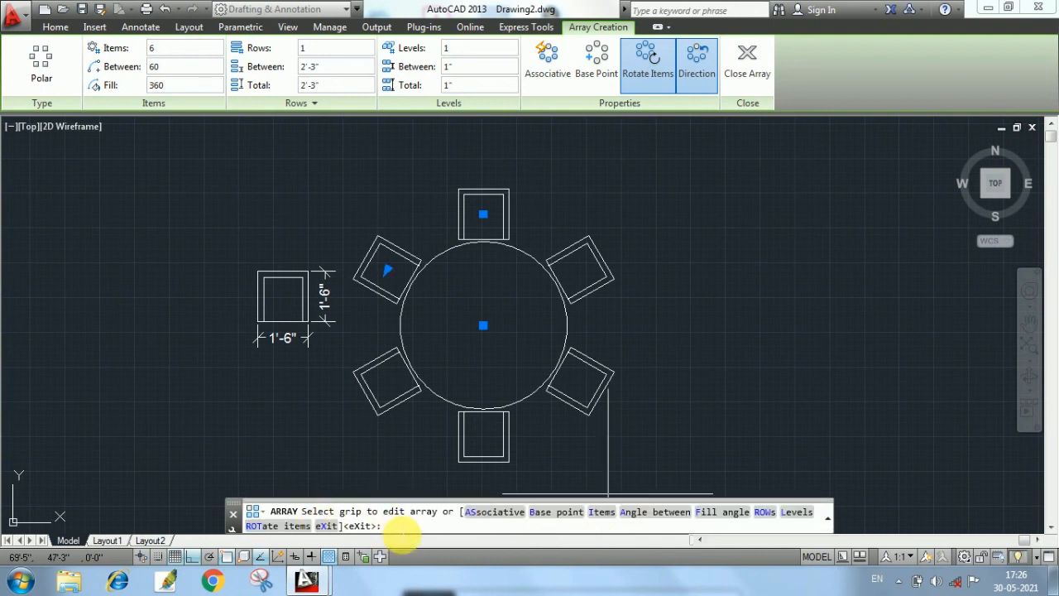
key("Return")
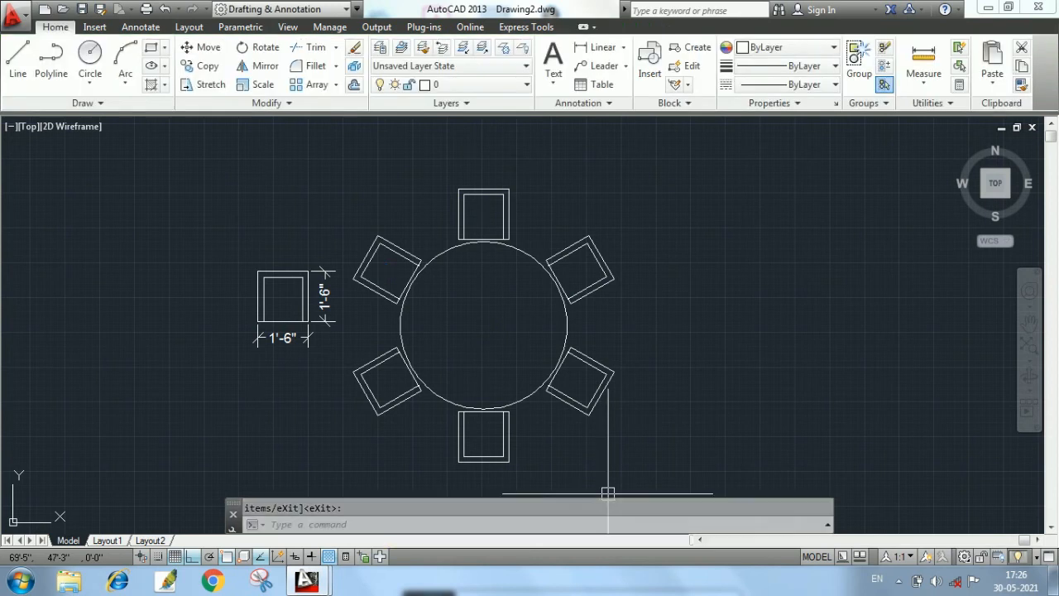
Add a radius dimension to the table circle, running outward between the top and upper-right chairs
scroll(520, 306, "down", 2)
scroll(520, 306, "up", 2)
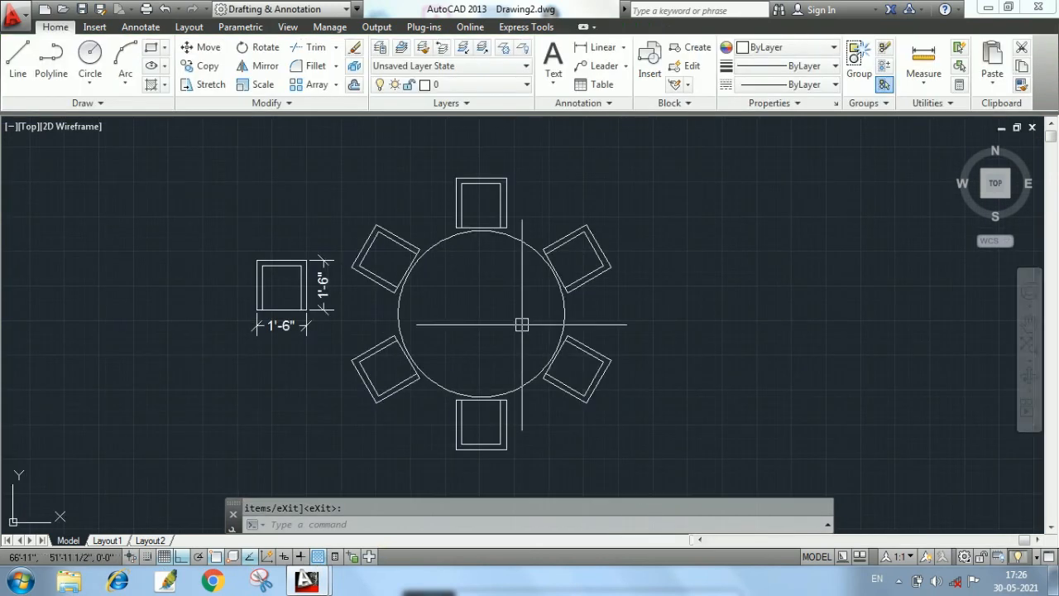
scroll(521, 324, "down", 2)
scroll(530, 247, "up", 2)
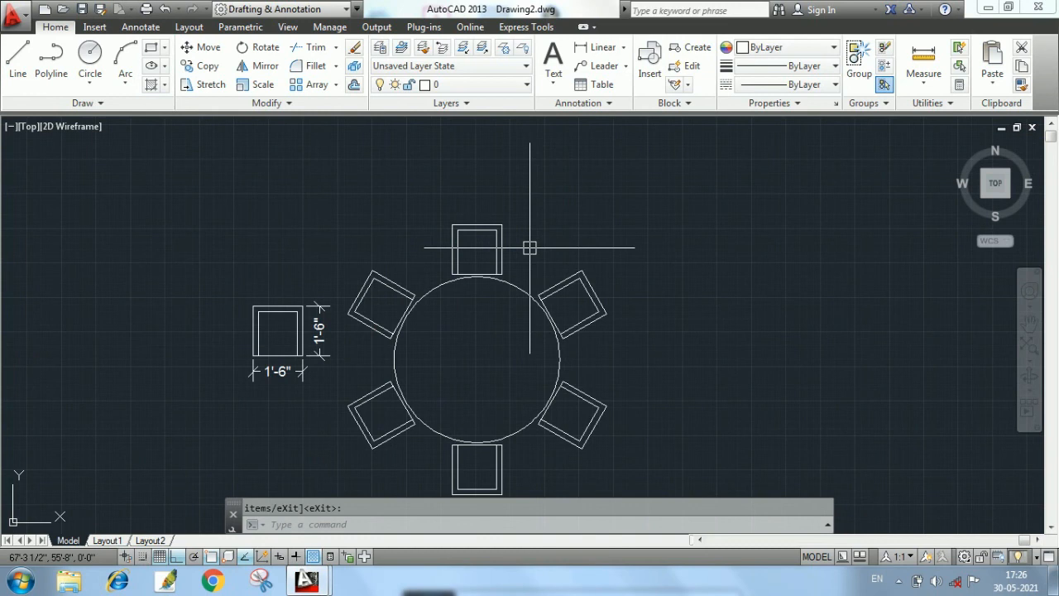
left_click(617, 50)
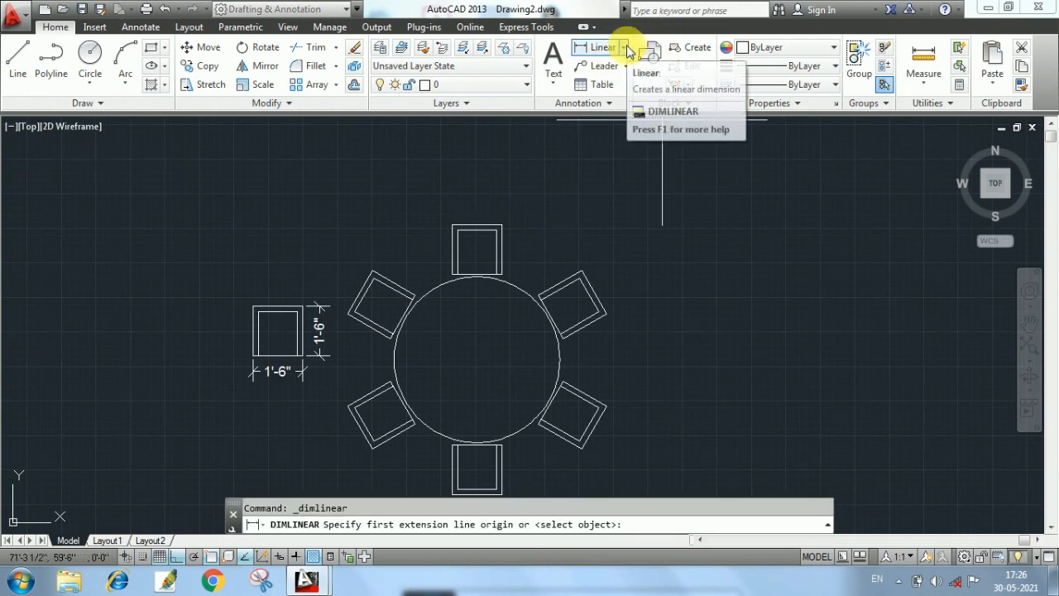
left_click(625, 48)
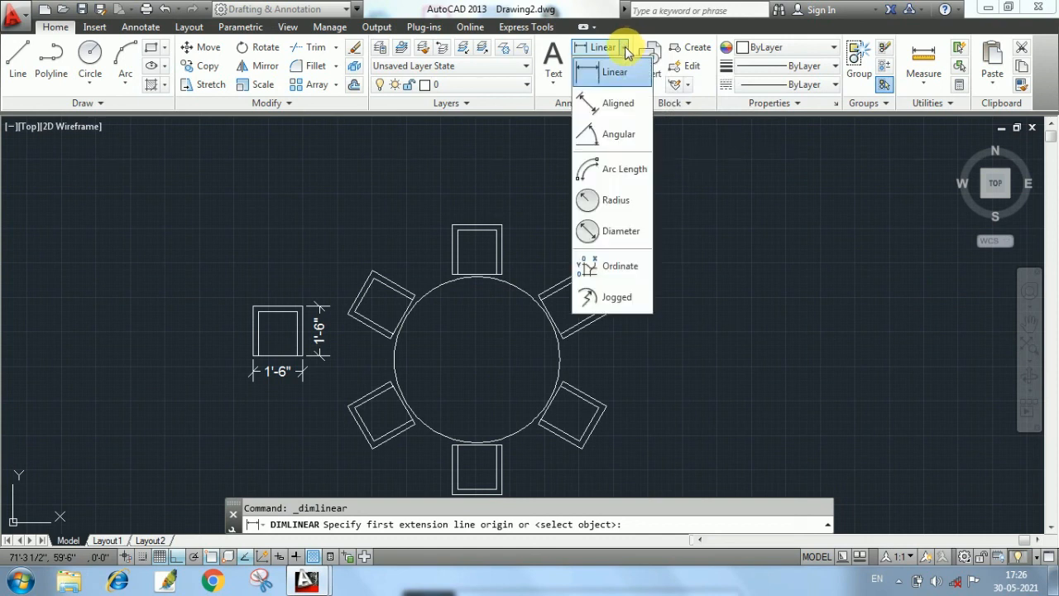
left_click(620, 204)
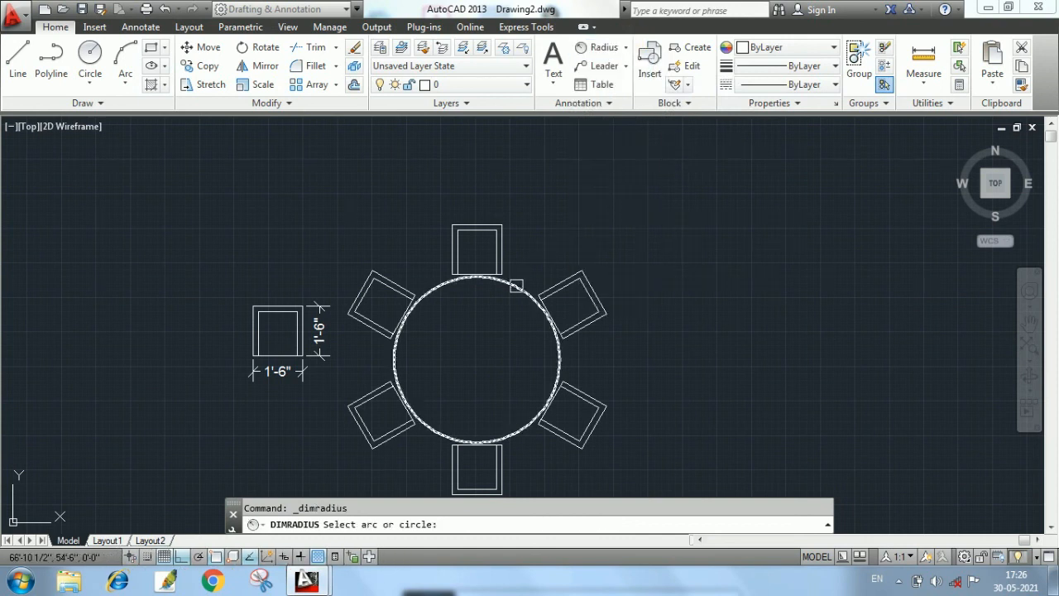
left_click(515, 285)
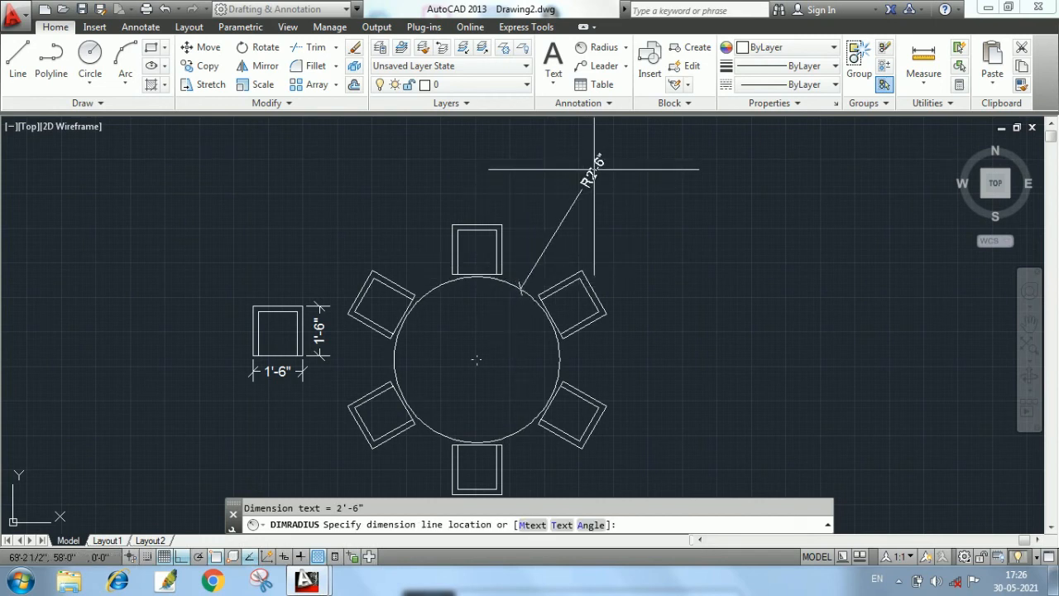
Move the separate dimensioned chair together with its dimensions about 3'-6" straight up
scroll(628, 248, "down", 4)
scroll(566, 340, "up", 2)
scroll(566, 340, "up", 2)
middle_click_drag(566, 340, 572, 390)
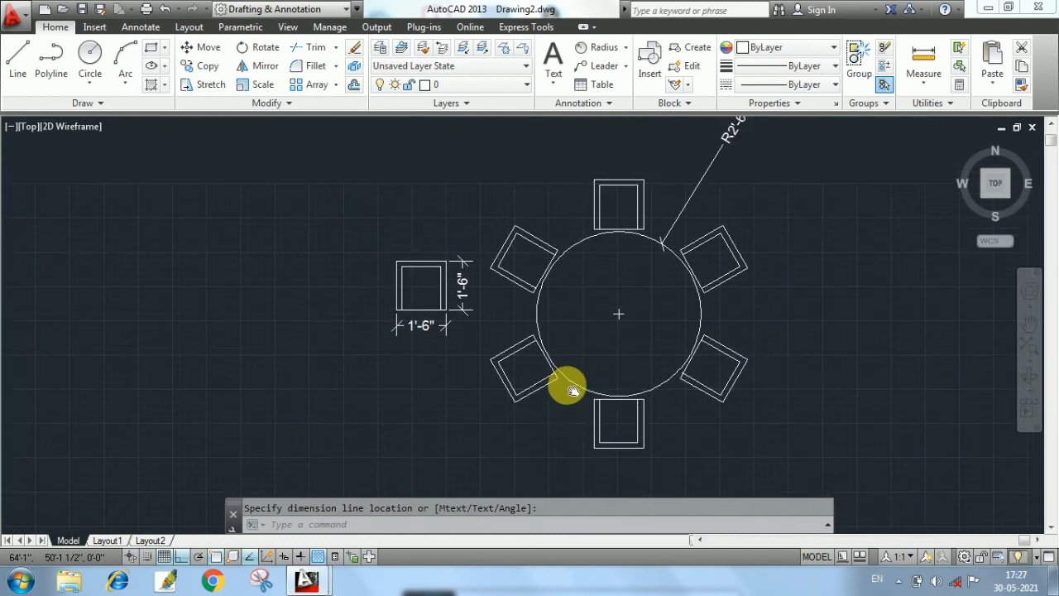
left_click(357, 231)
left_click(480, 400)
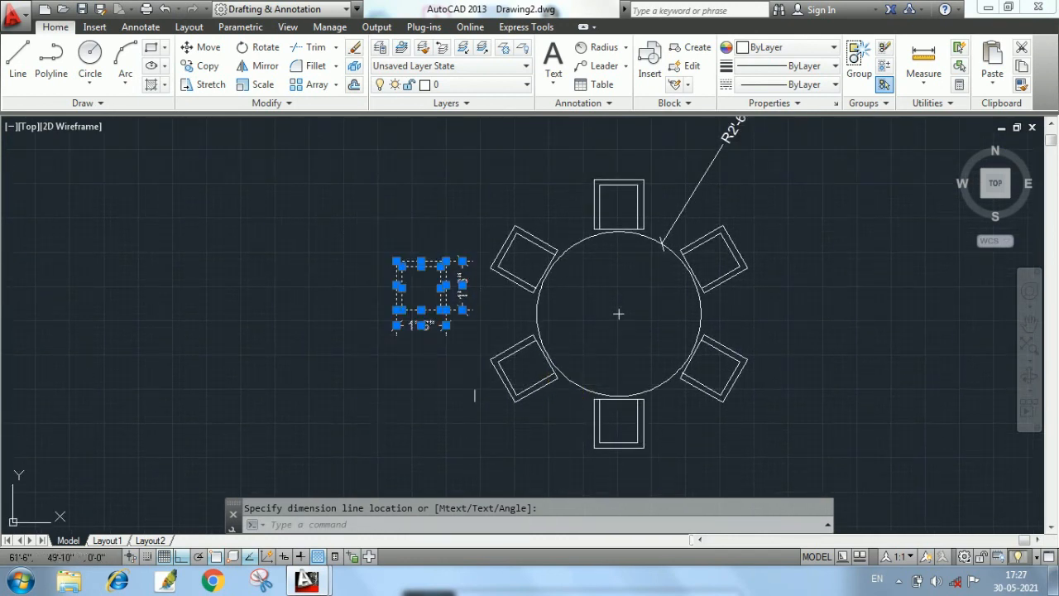
type("m")
key("Return")
left_click(397, 331)
left_click(367, 199)
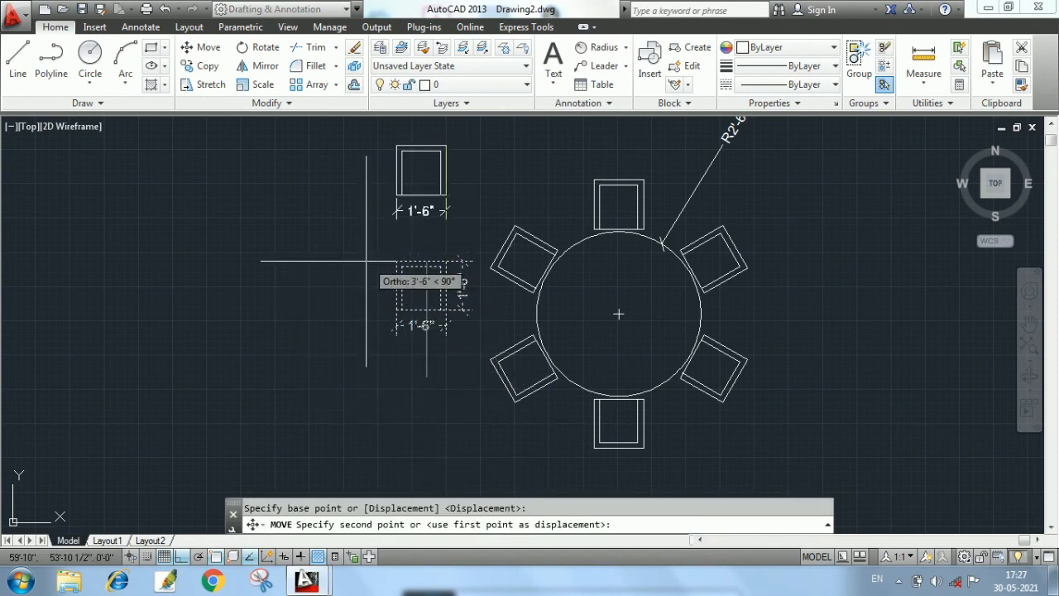
Compare the table and chair layout with the finished one in Drawing1, and return to Drawing2
scroll(433, 425, "down", 2)
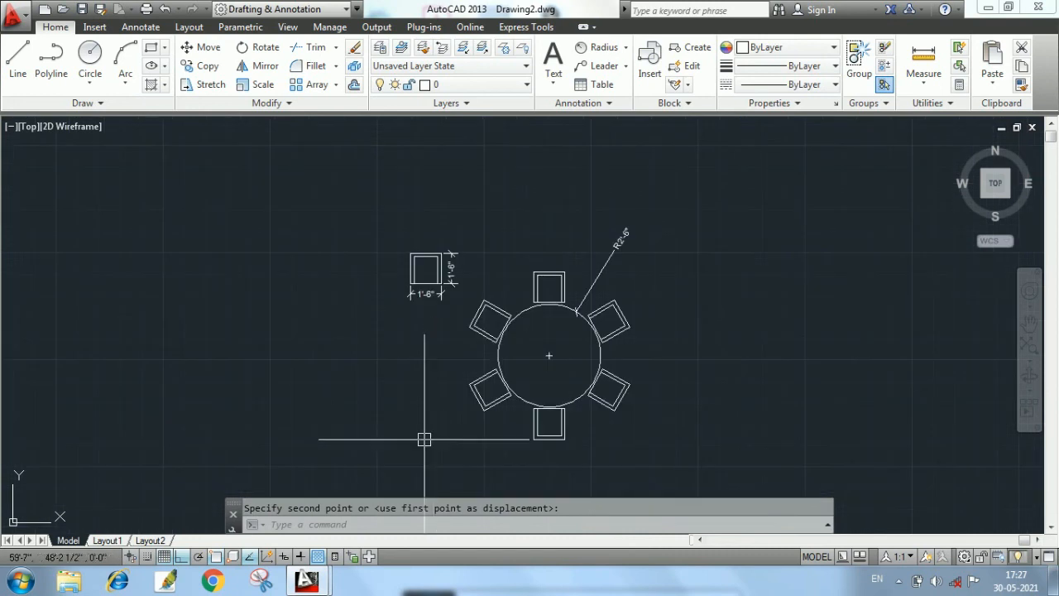
scroll(421, 437, "up", 2)
mouse_move(323, 585)
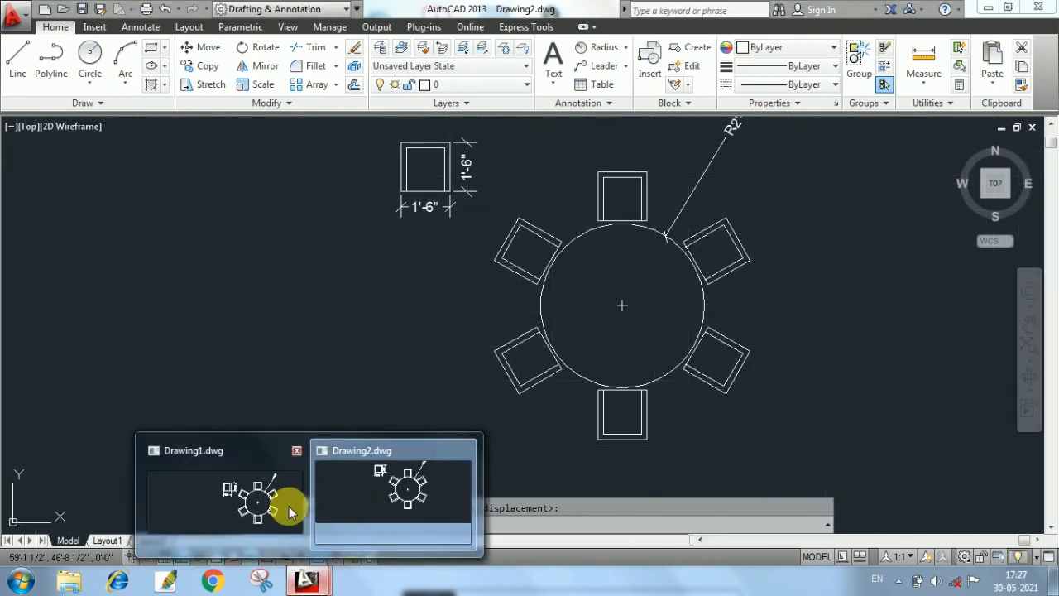
left_click(218, 506)
key("Escape")
middle_click_drag(616, 368, 445, 376)
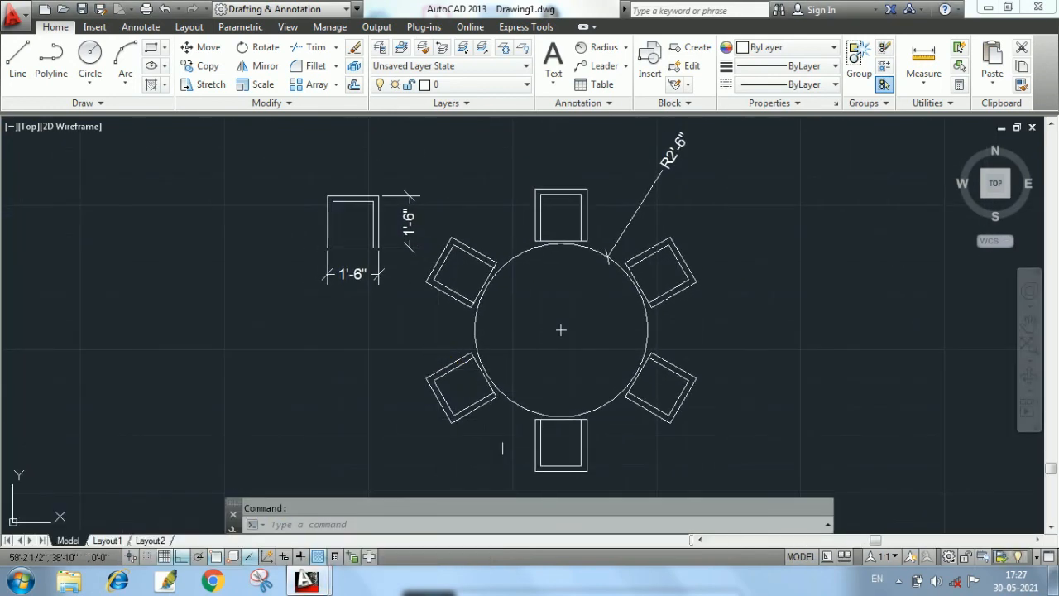
mouse_move(306, 582)
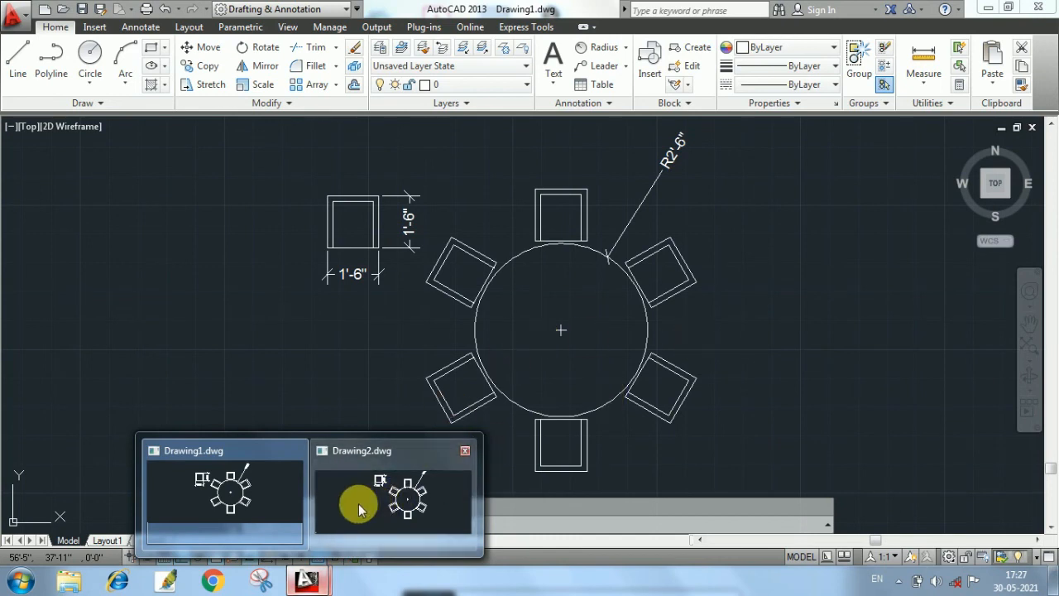
left_click(360, 503)
middle_click_drag(792, 263, 767, 334)
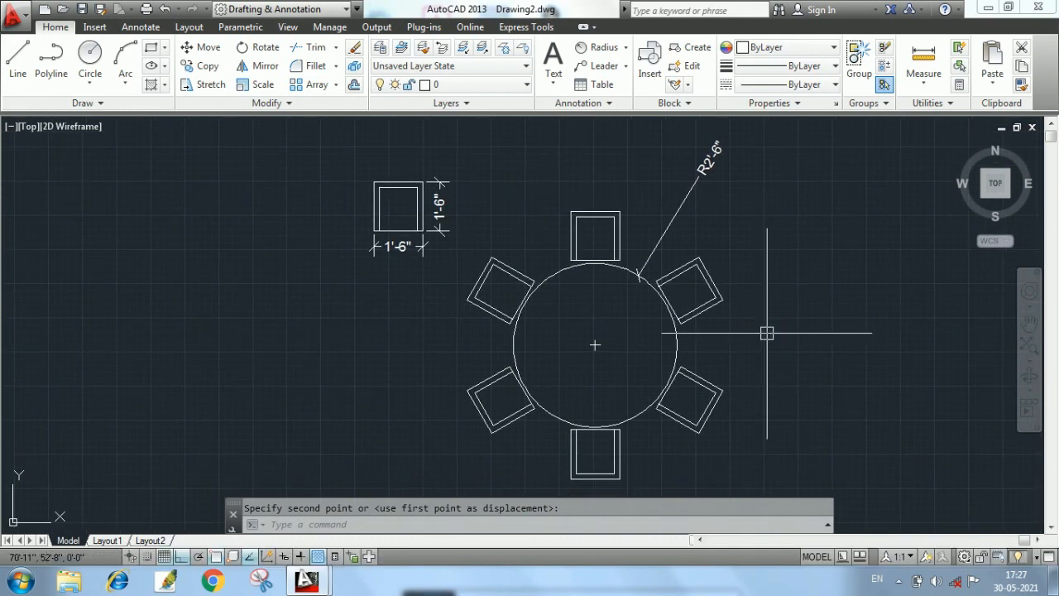